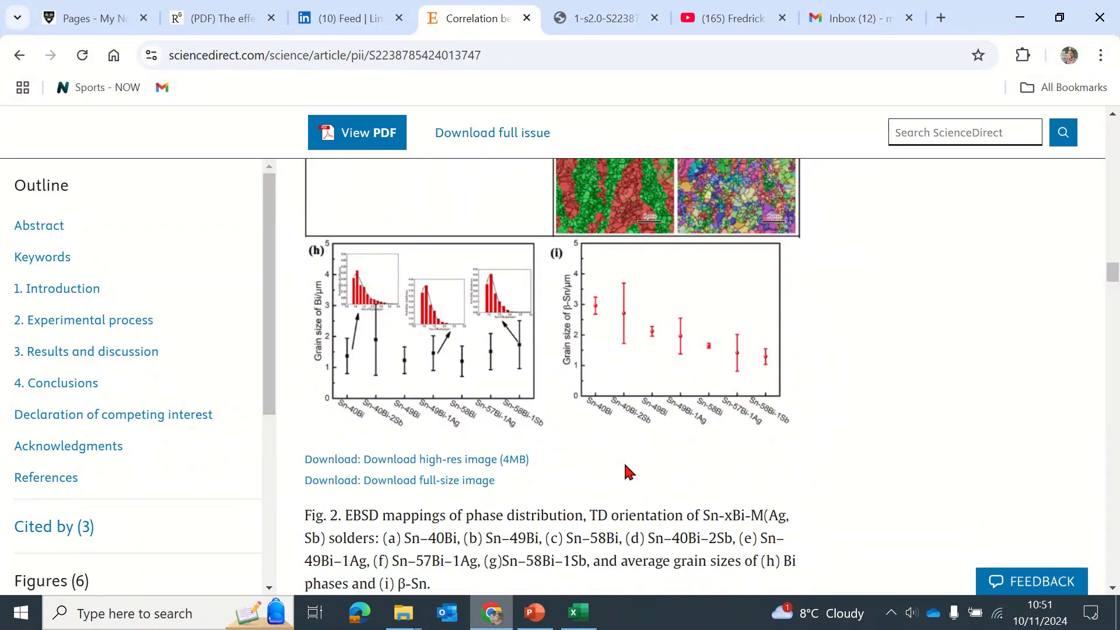
Step: Enlarge the Bi and β-Sn grain size plots in Fig. 2 of the article to examine their error bars
scroll(629, 471, up, 5)
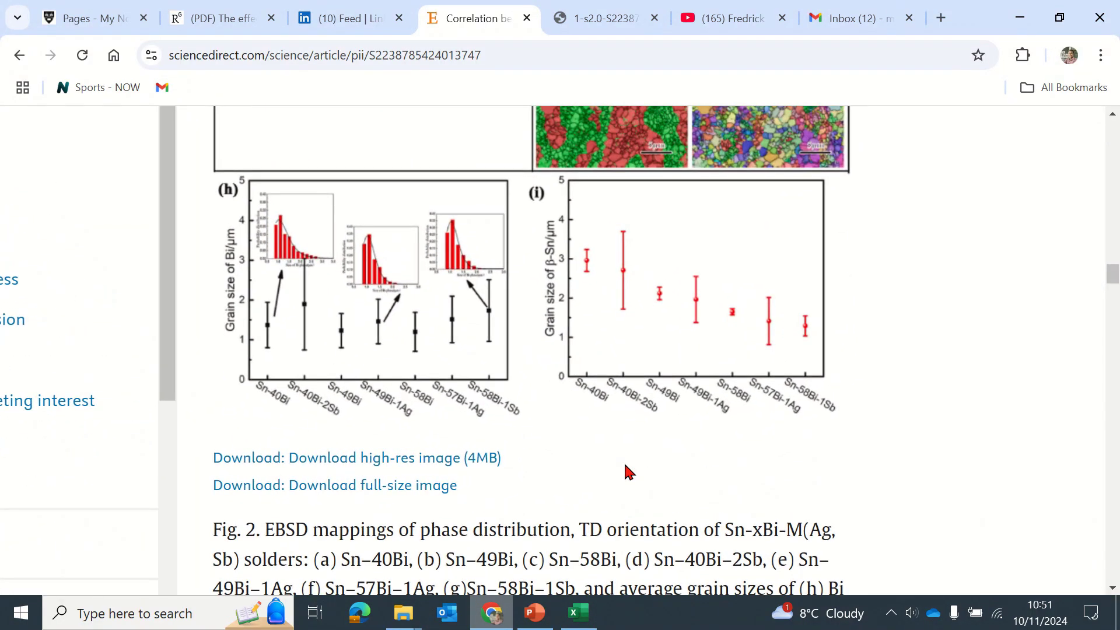
scroll(625, 465, up, 2)
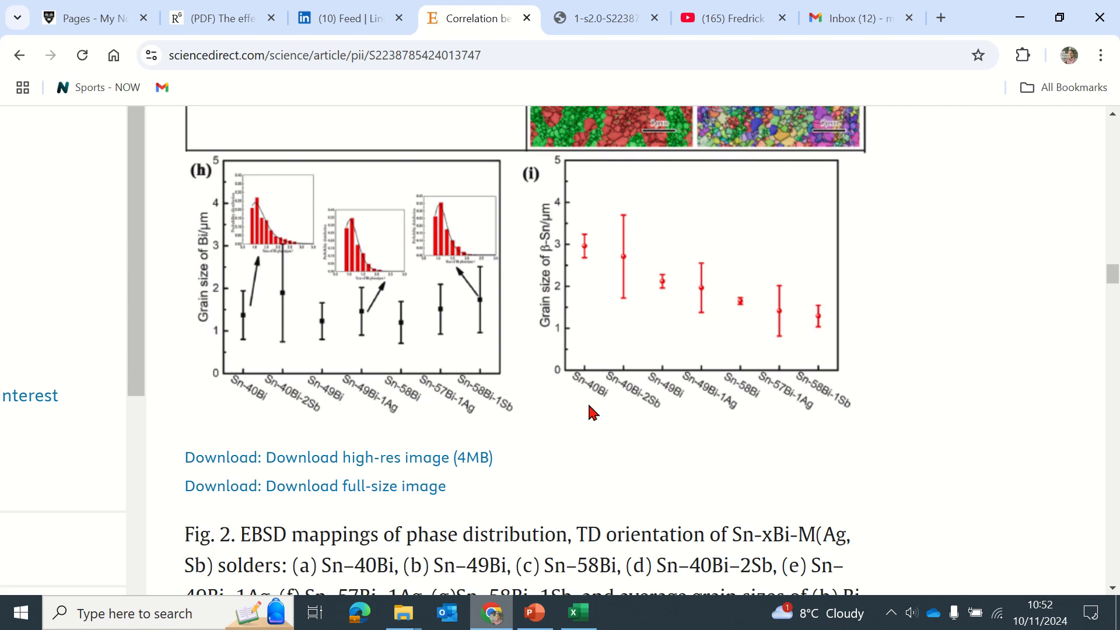
Step: Switch to the Excel workbook and review the data column headings A to D in cells B1:E1
click(577, 615)
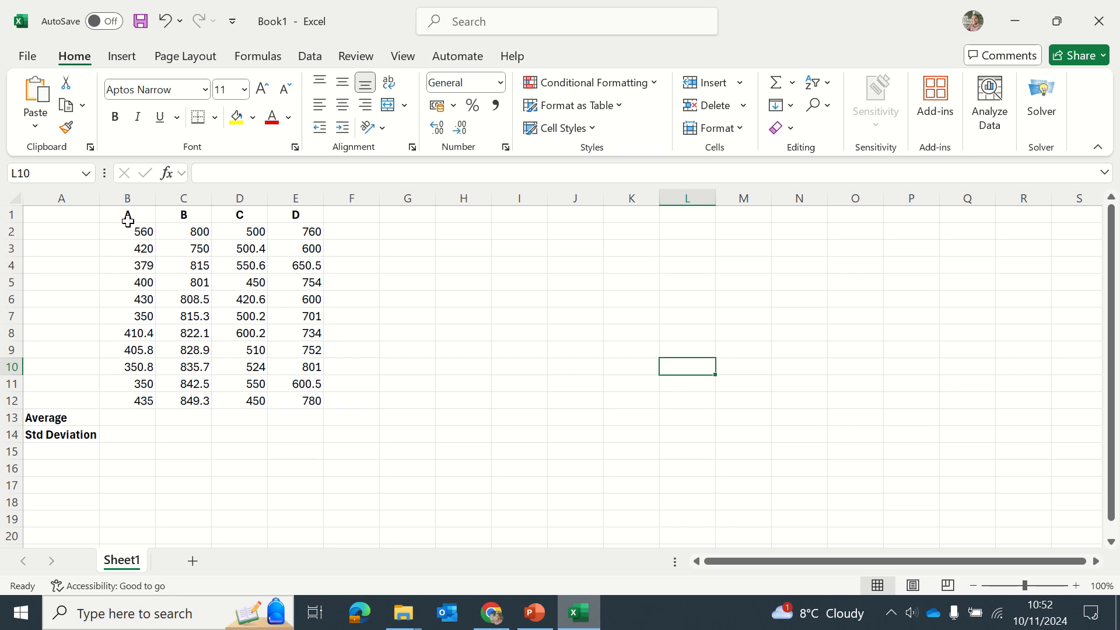
click(293, 216)
text(D)
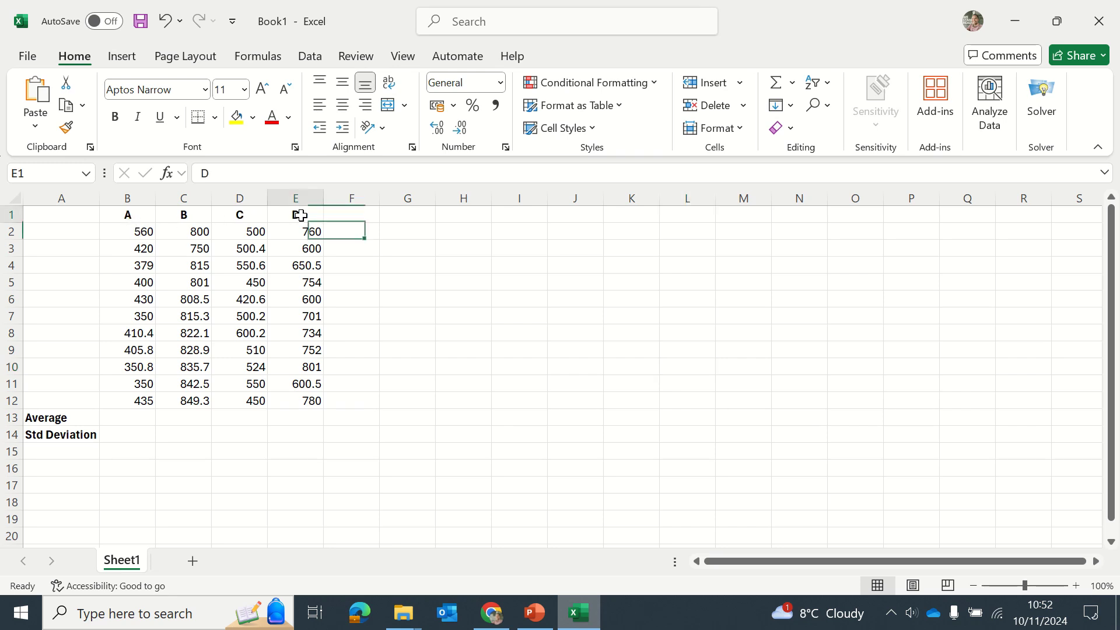
drag(293, 216, 137, 214)
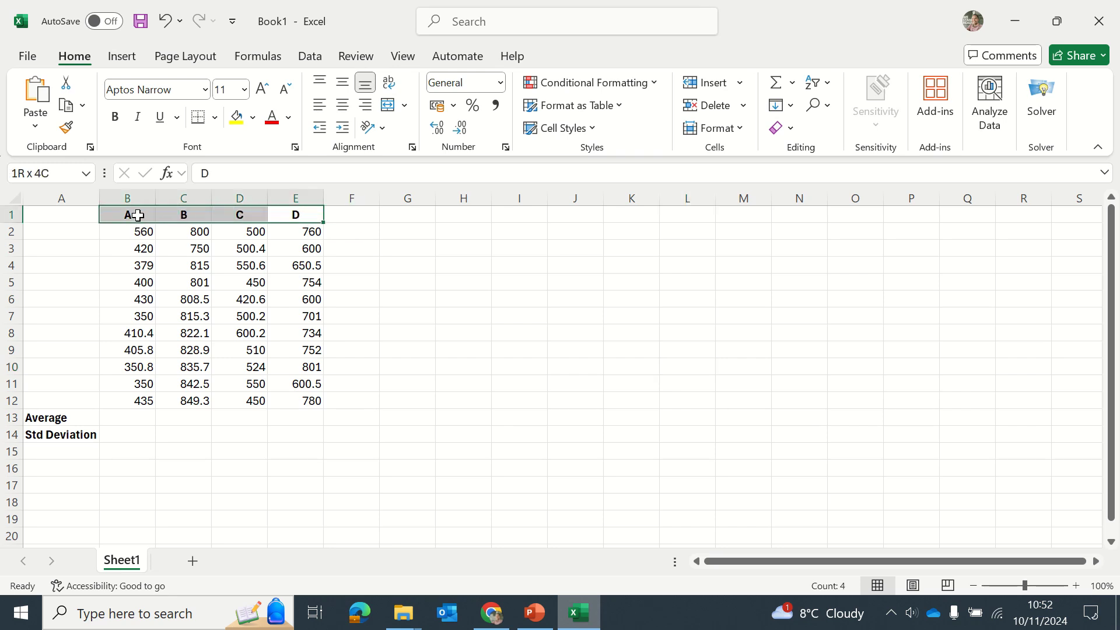
click(386, 219)
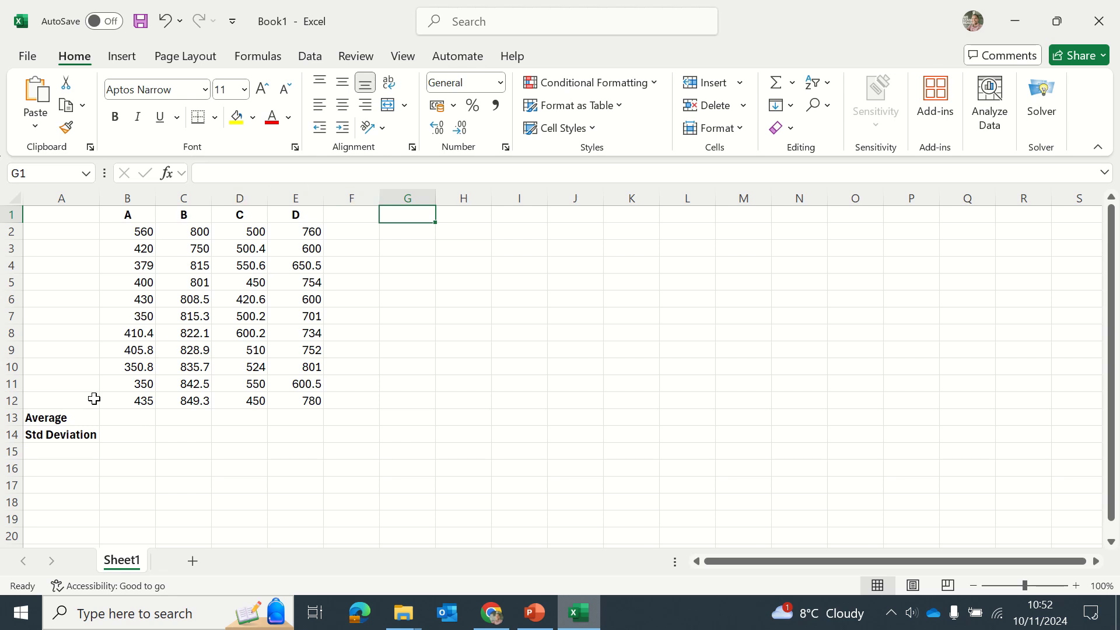
Step: Calculate the average of column A's data in cell B13 with =AVERAGE(B2:B12)
click(135, 420)
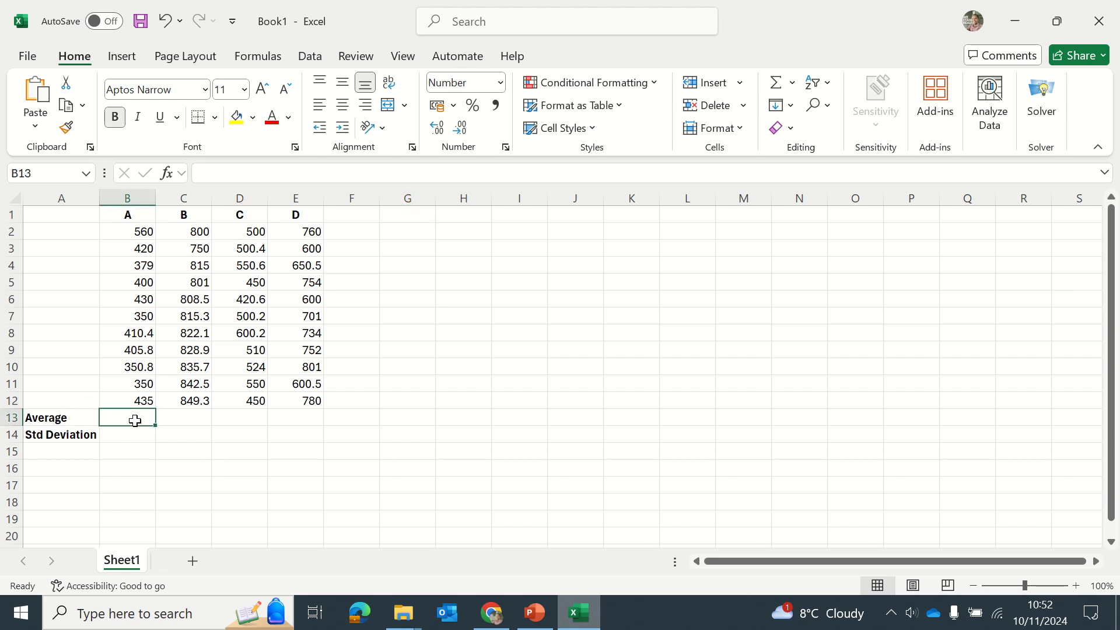
text(=)
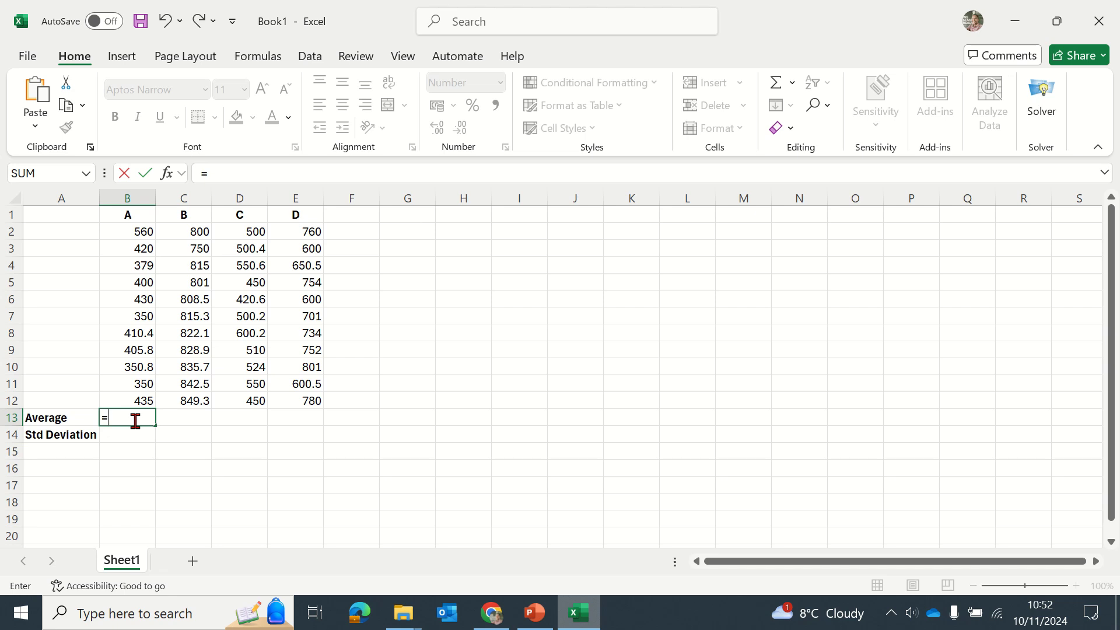
text(aver)
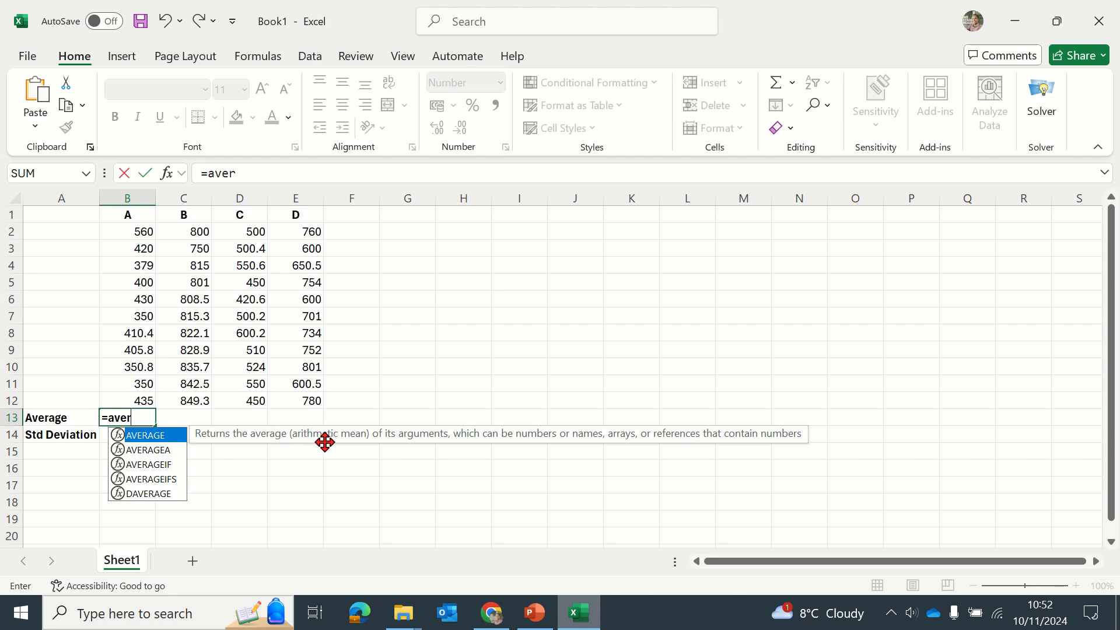
double_click(136, 436)
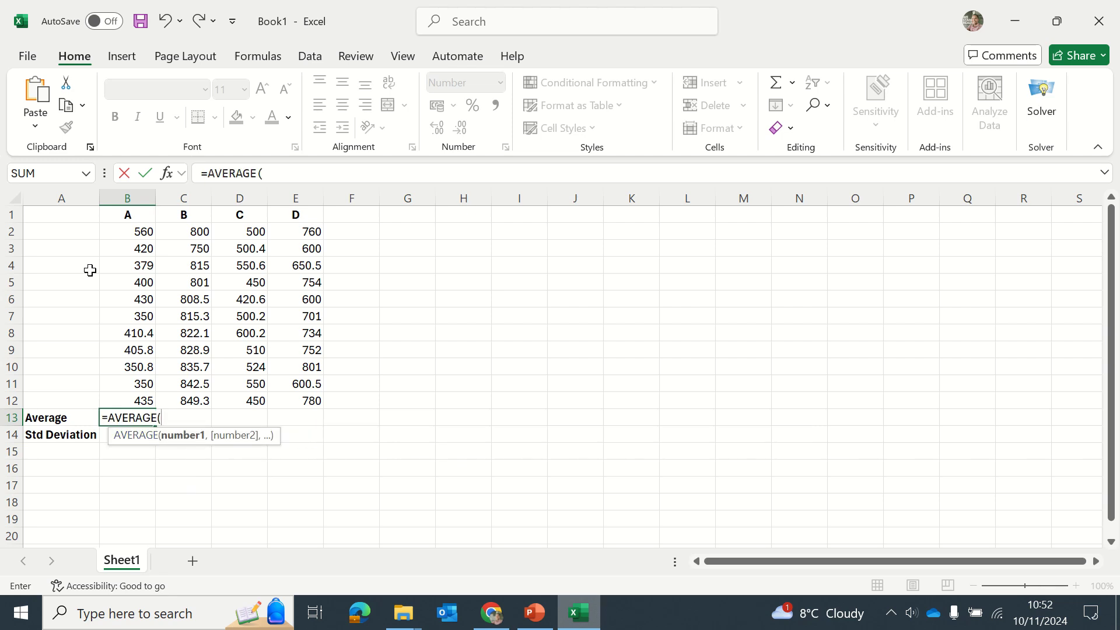
drag(133, 231, 143, 397)
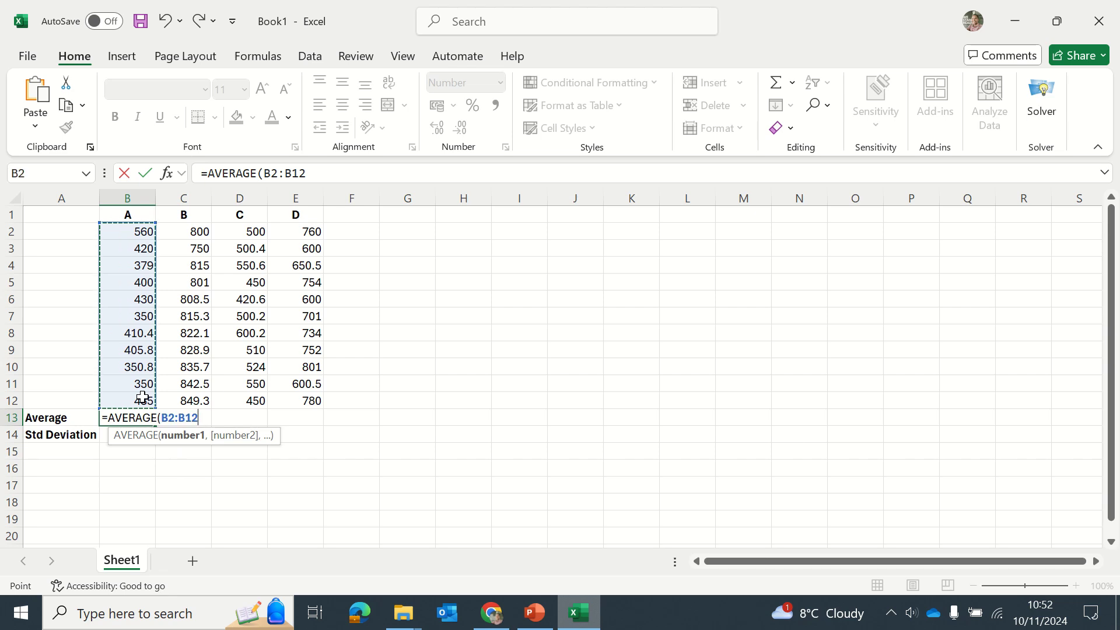
key(Return)
Step: Fill the average formula from B13 across to E13 for the remaining data columns
click(144, 415)
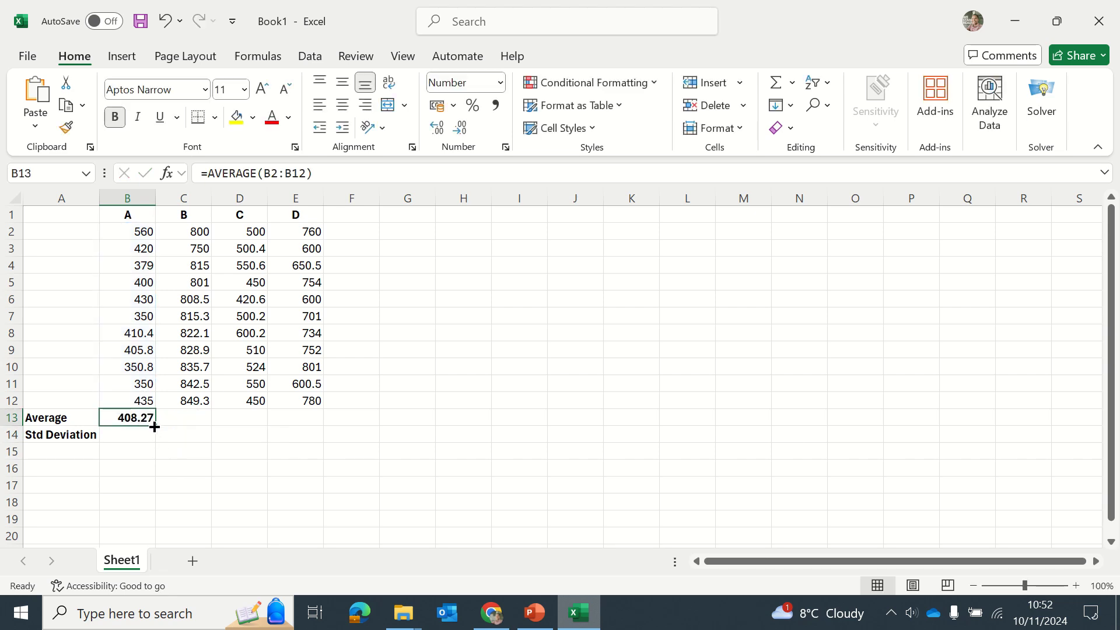
drag(154, 427, 304, 420)
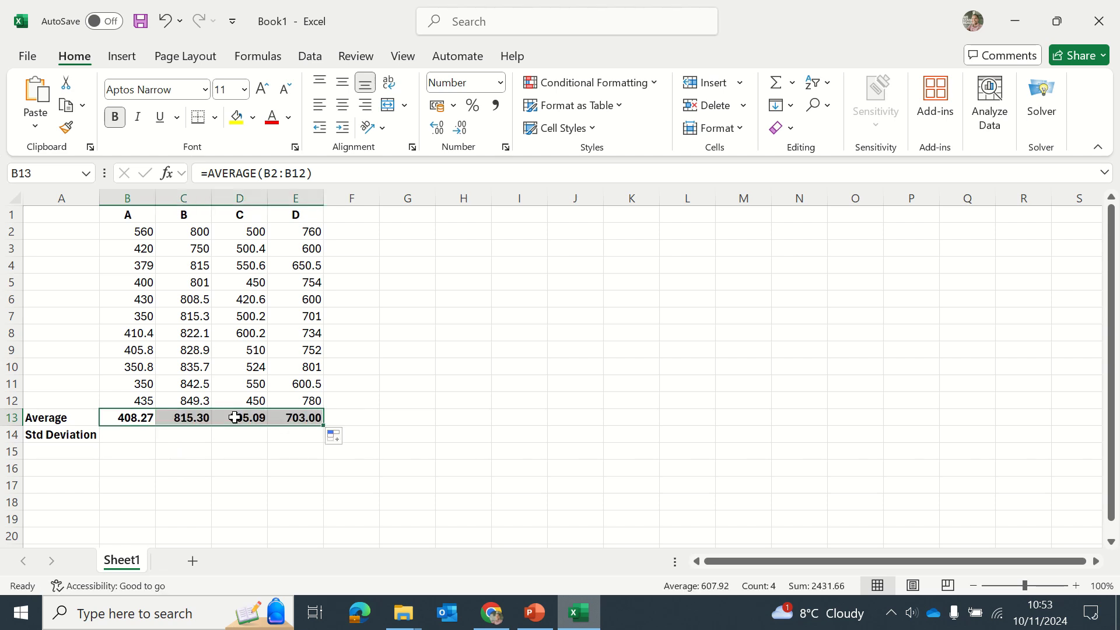
click(216, 415)
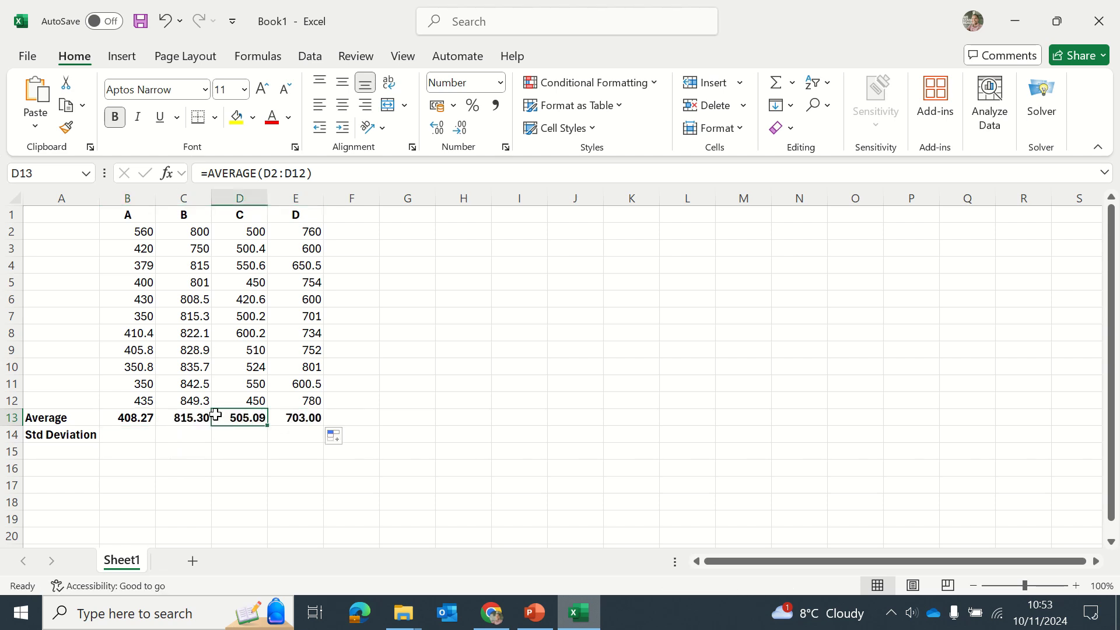
click(127, 419)
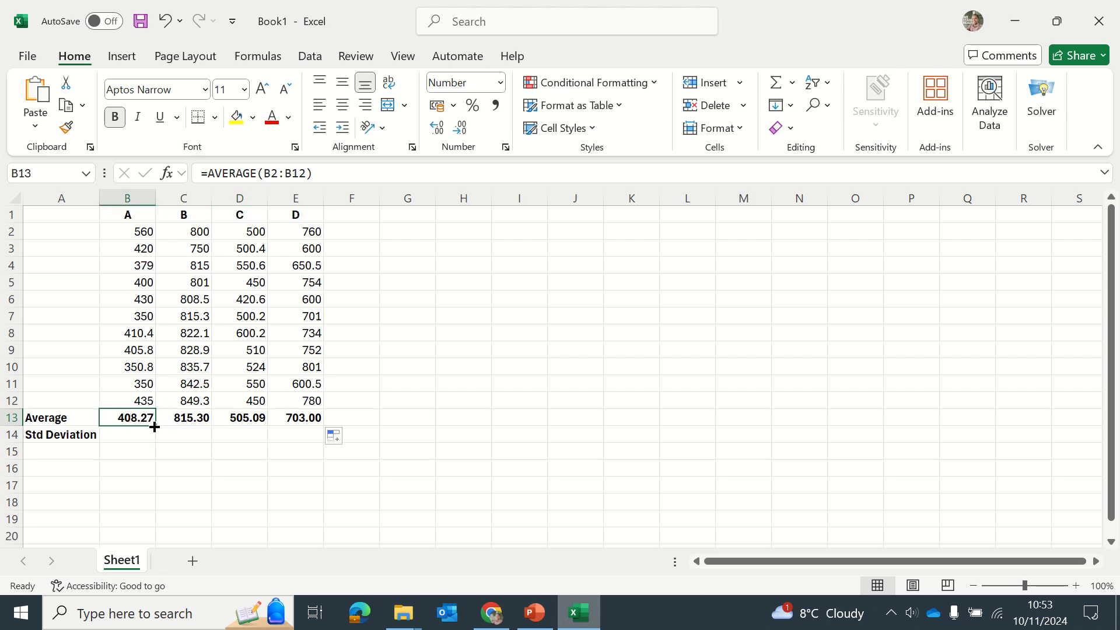
Step: Calculate the population standard deviation of column A's data in cell B14 with =STDEV.P(B2:B12)
click(128, 433)
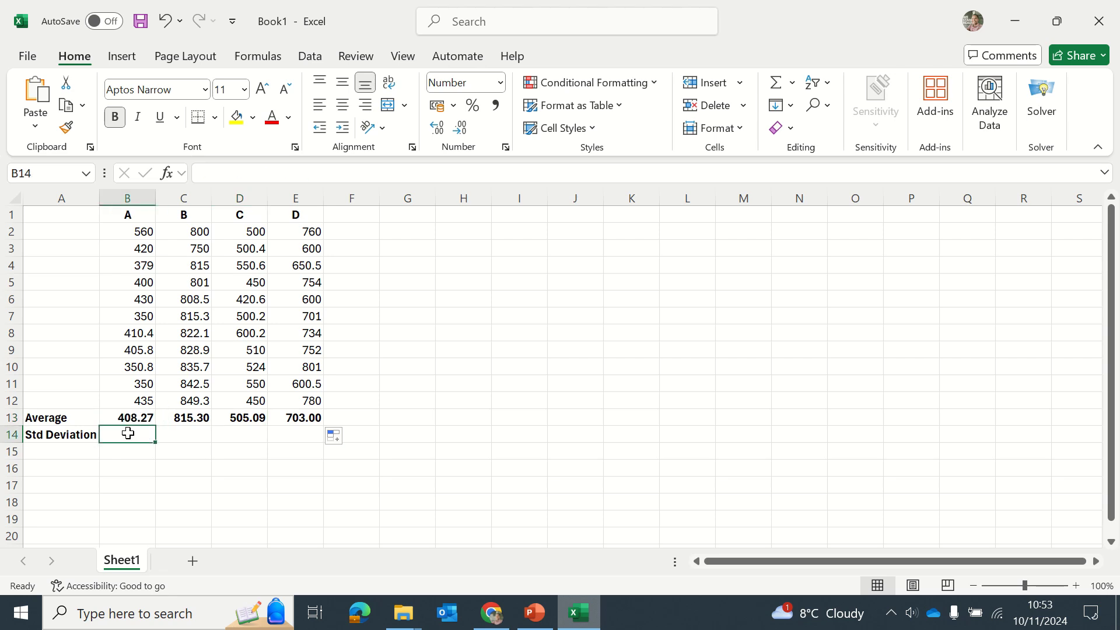
text(=s)
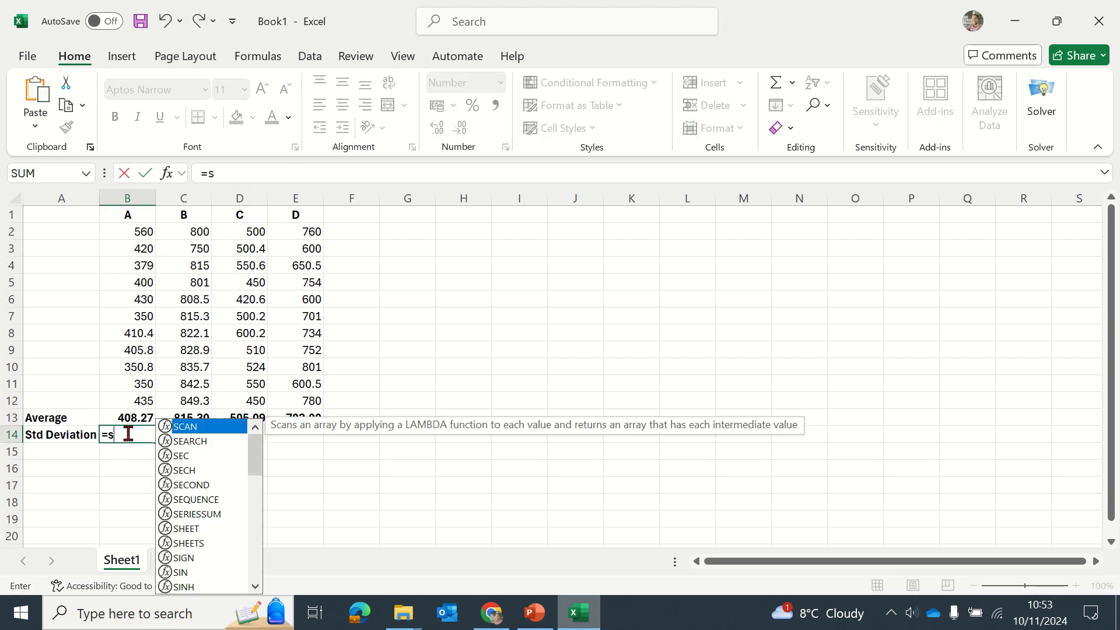
text(td)
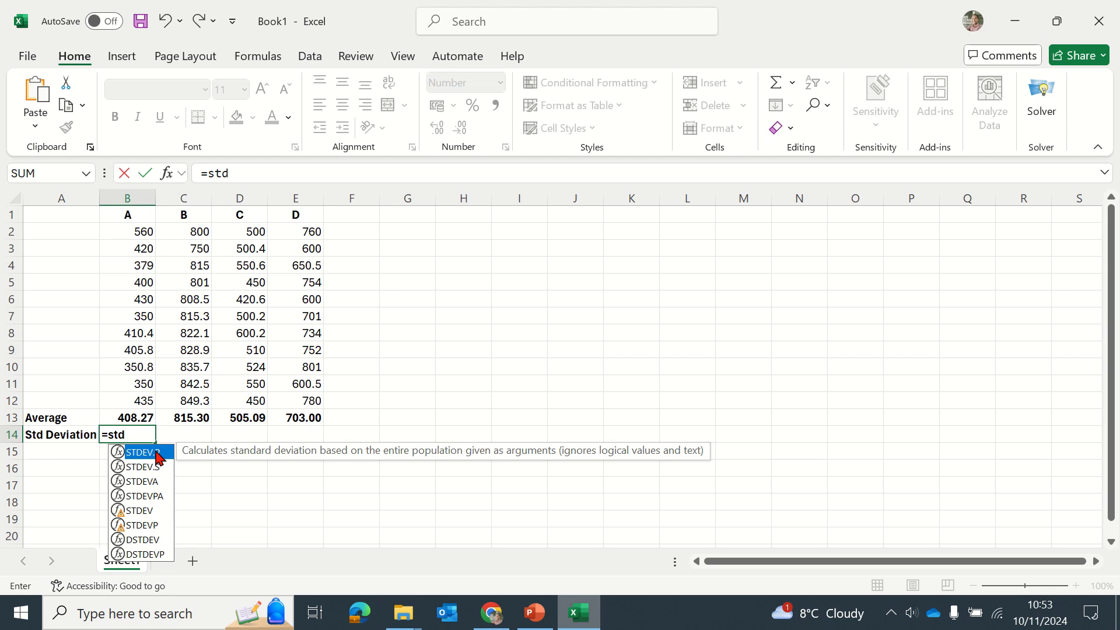
double_click(143, 452)
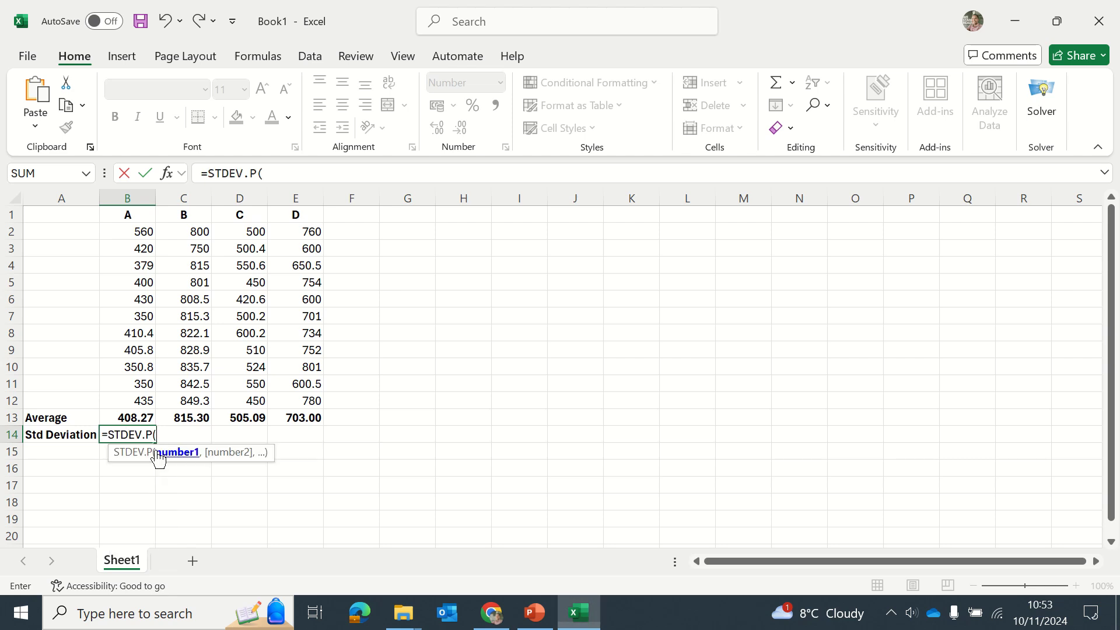
drag(138, 231, 143, 397)
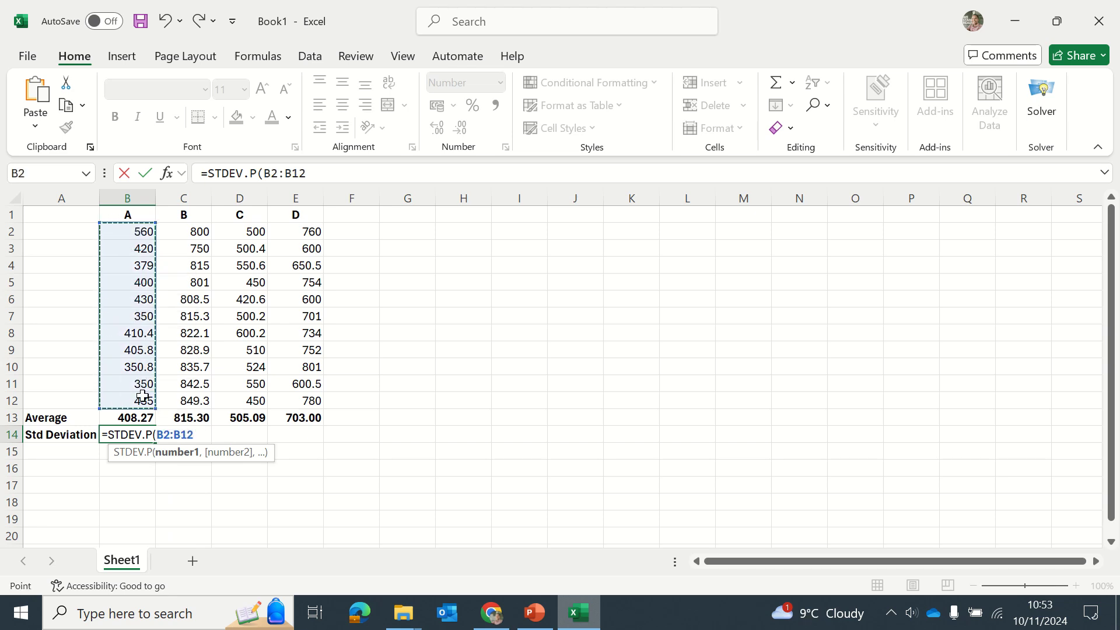
key(Return)
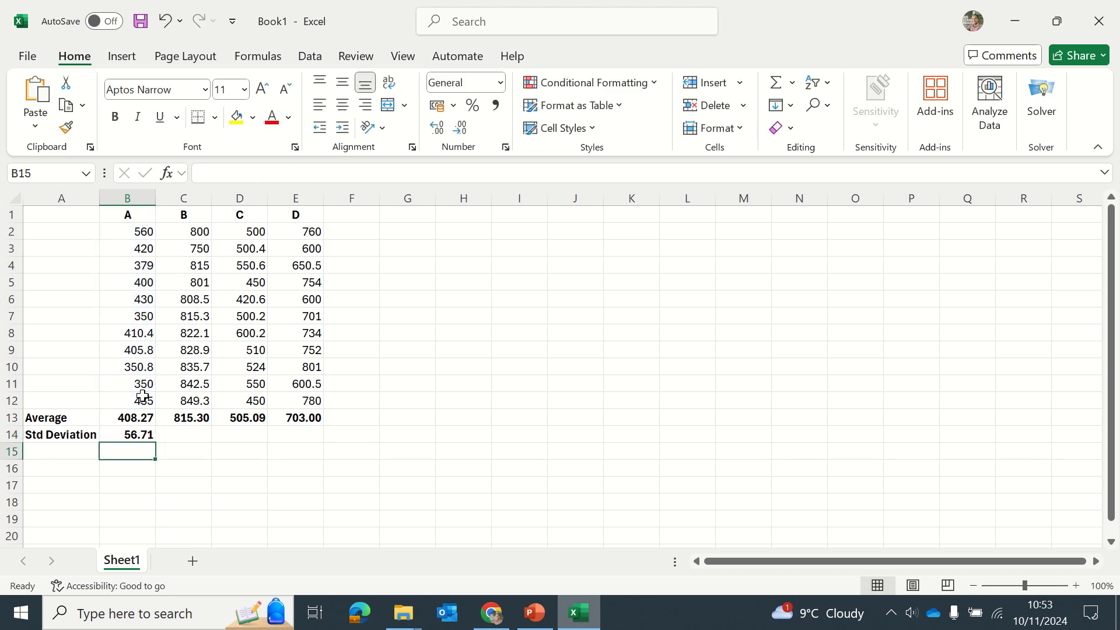
Step: Fill the standard deviation formula from B14 across to E14
click(143, 435)
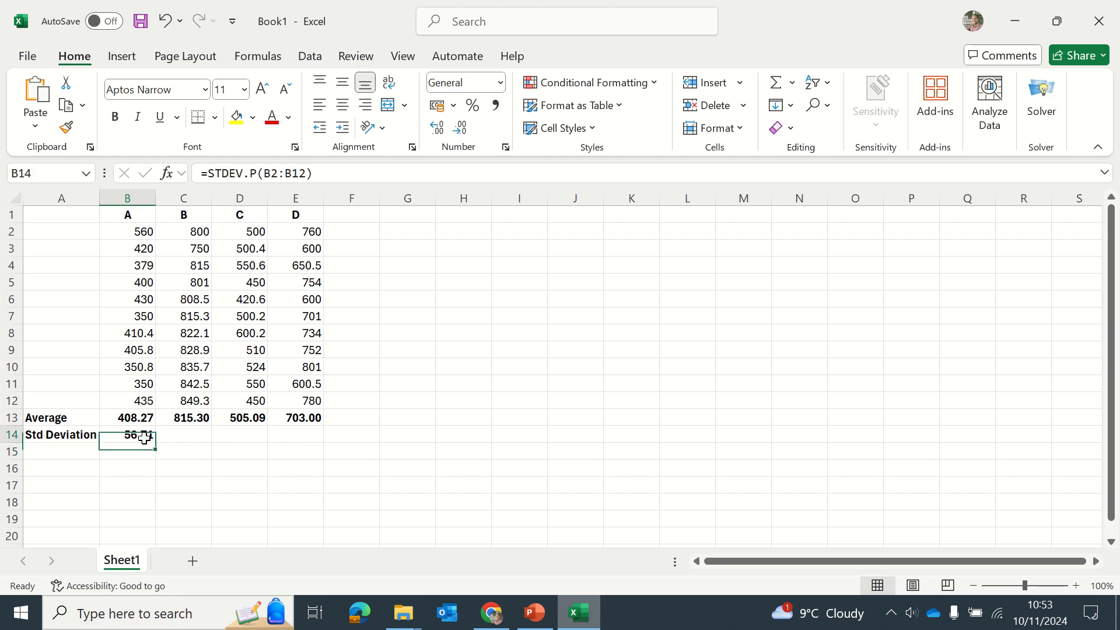
drag(155, 442, 321, 441)
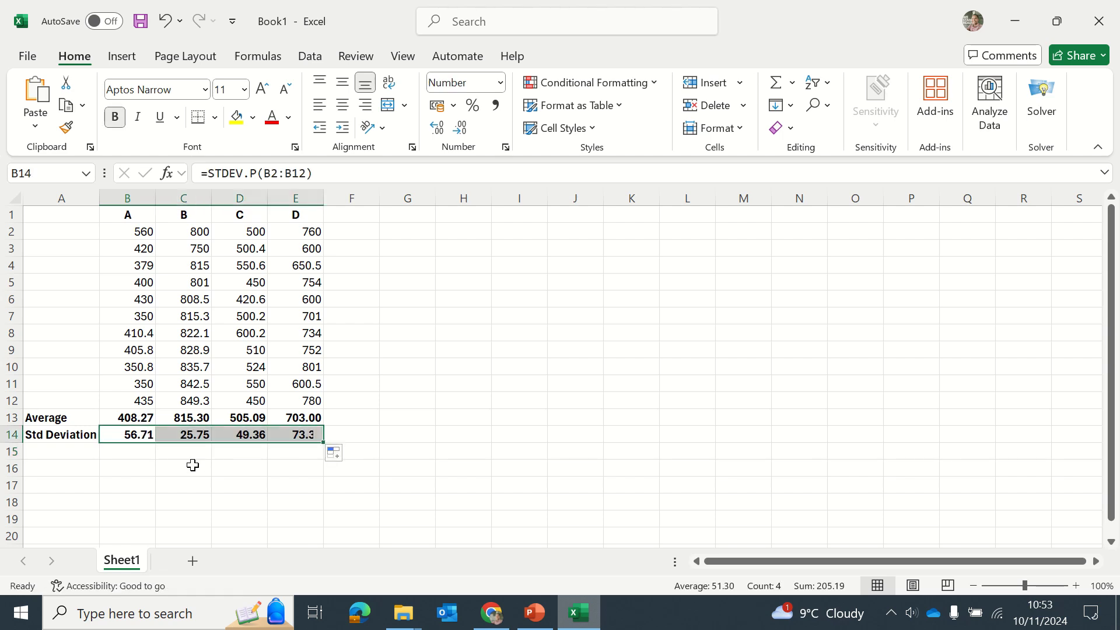
click(164, 478)
Step: Check the source ranges of the standard deviation formulas in C14, D14 and E14 without changing them
double_click(191, 432)
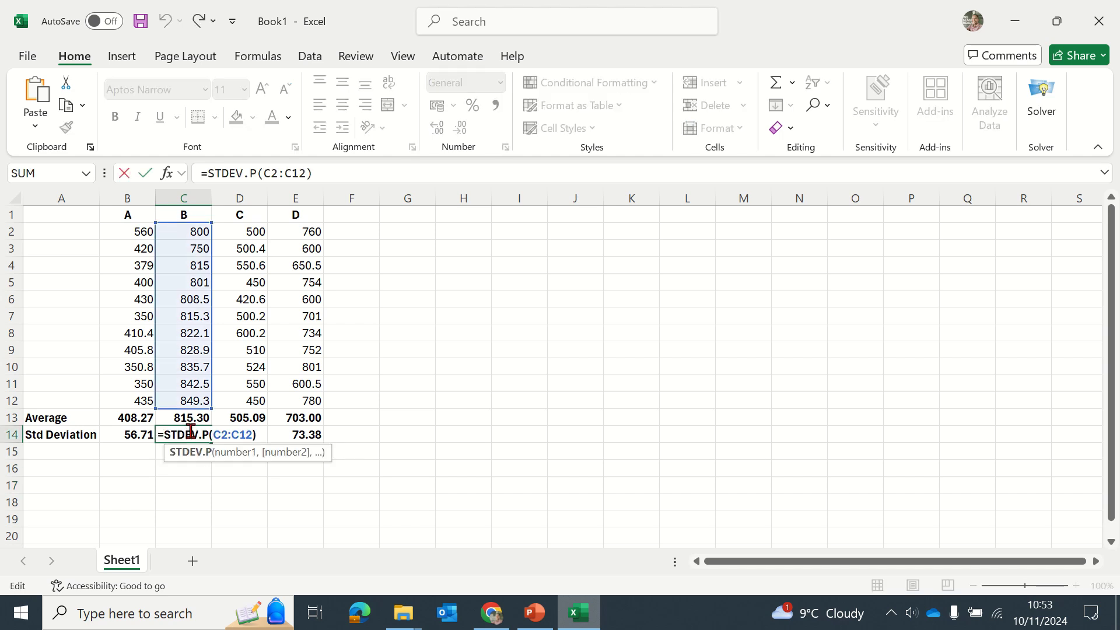
key(Escape)
double_click(247, 435)
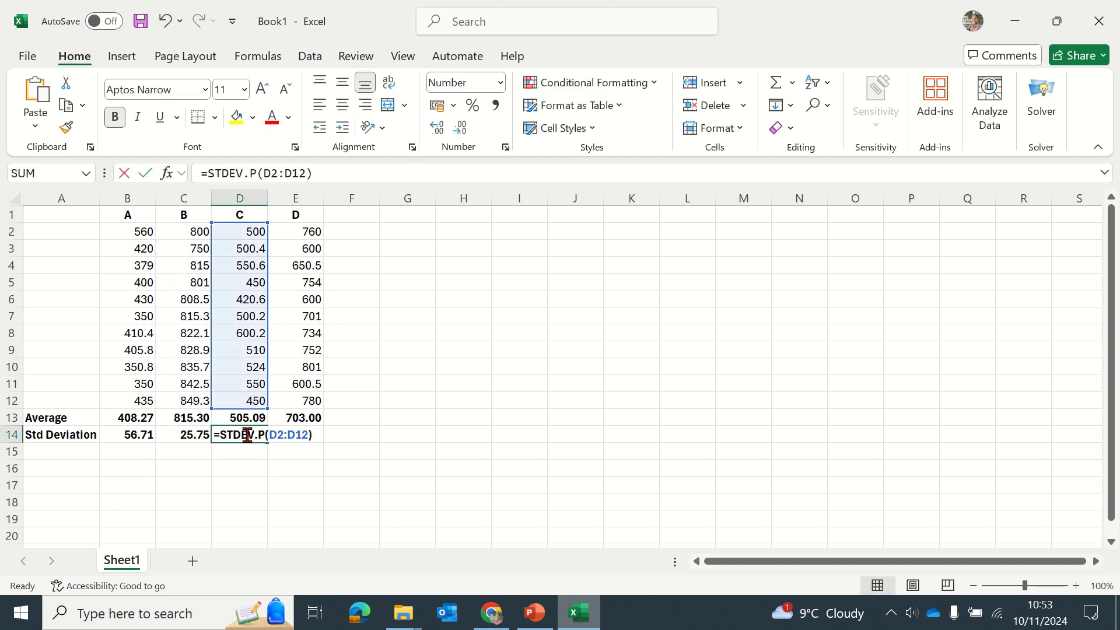
key(Escape)
double_click(307, 432)
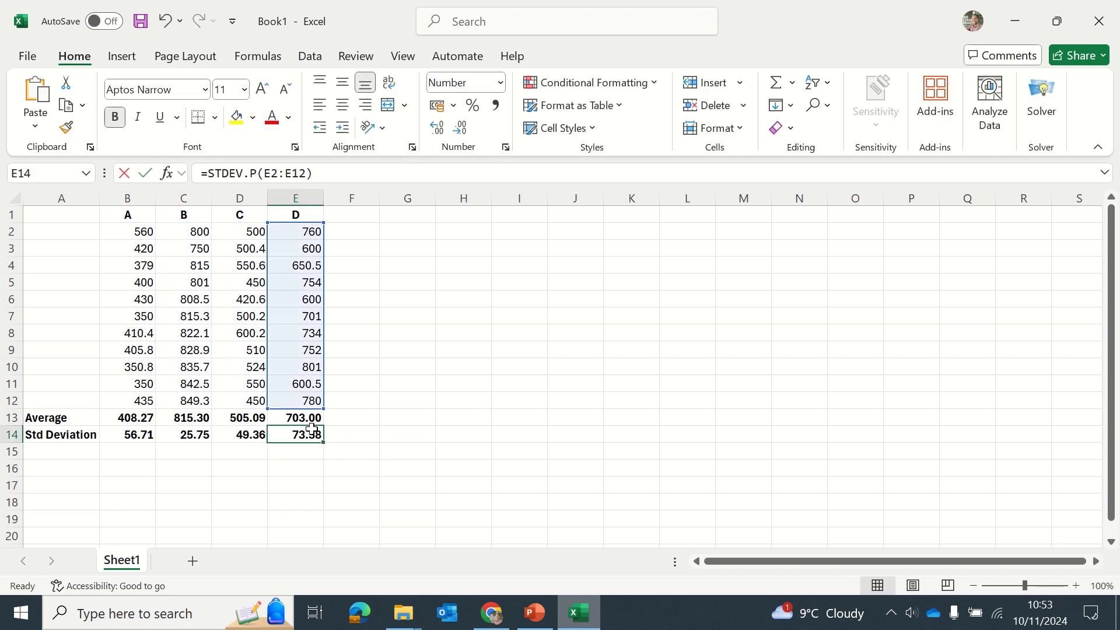
key(Escape)
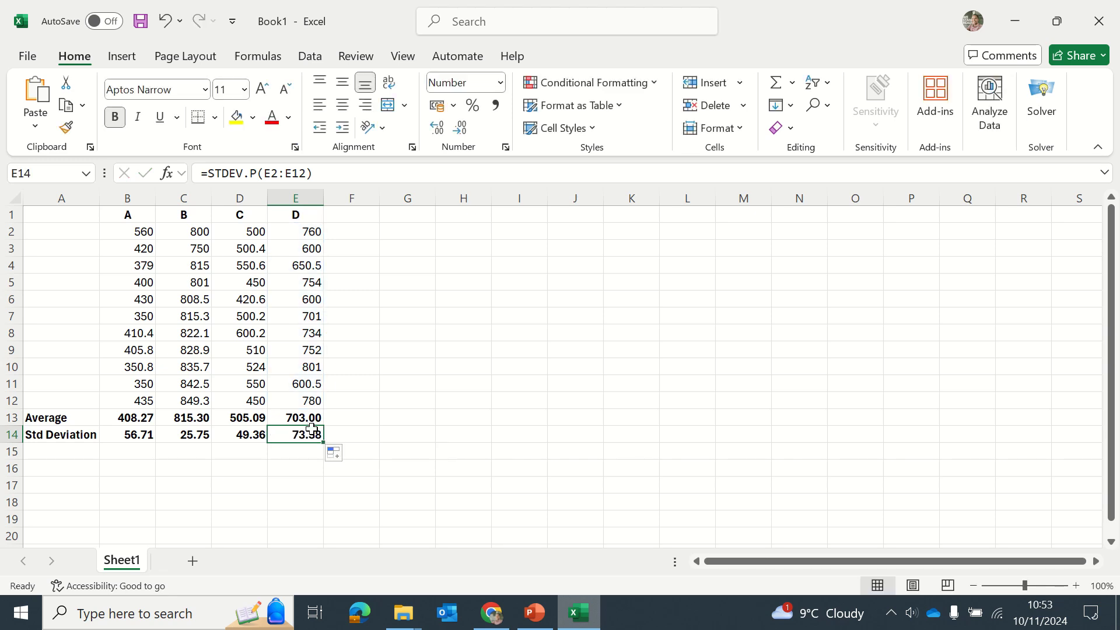
click(395, 364)
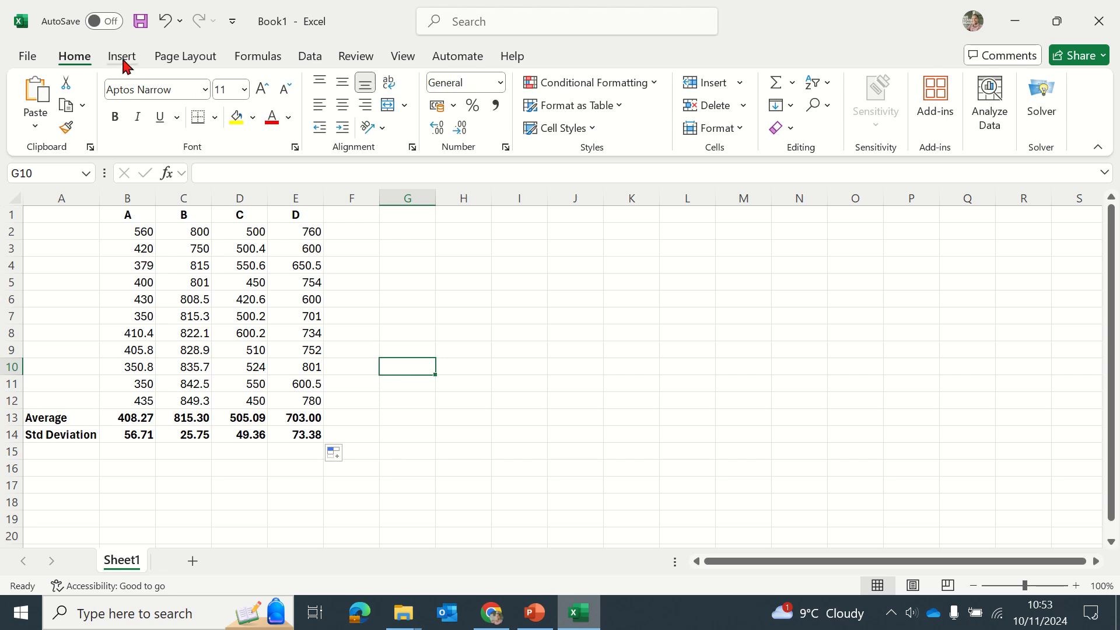
Step: Insert a 2-D clustered column chart of the averages in B13:E13 and move it slightly farther from the data table
drag(123, 417, 298, 420)
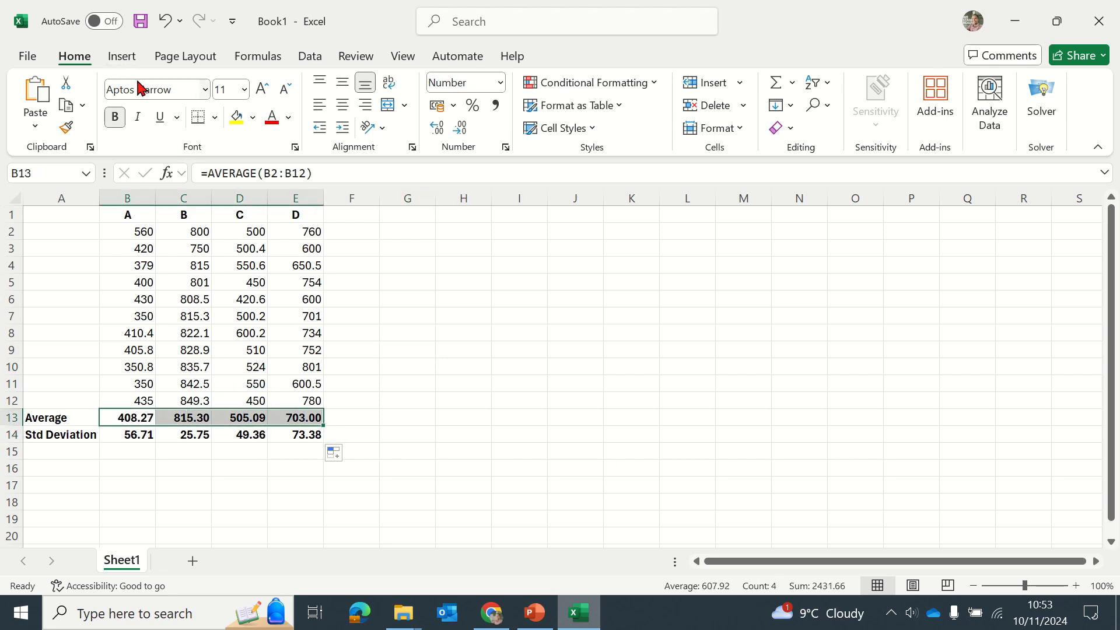
click(125, 58)
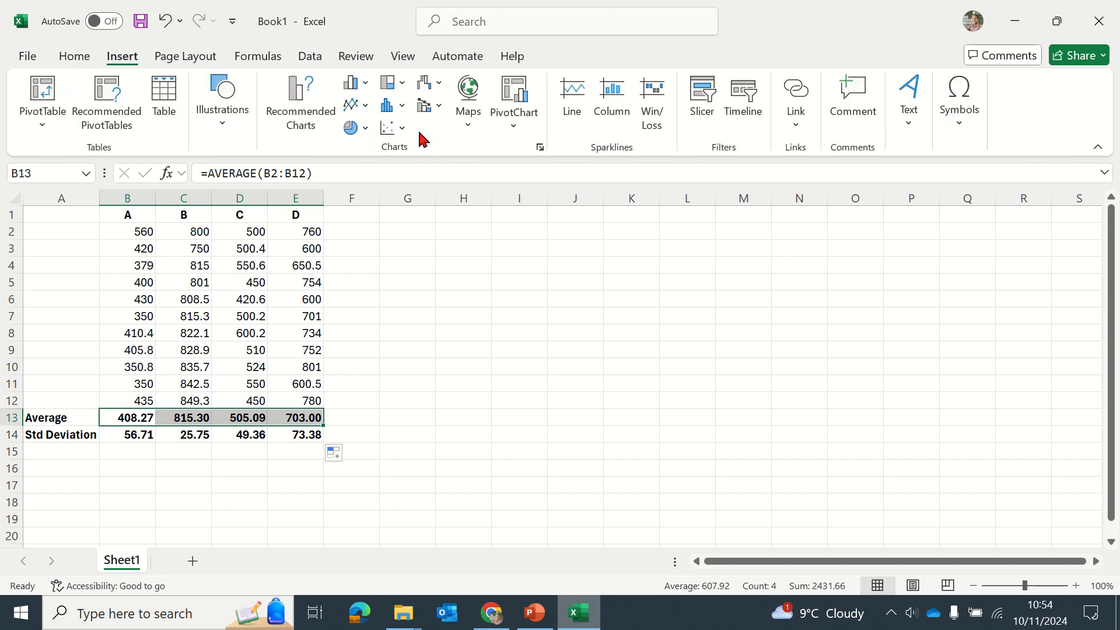
click(400, 108)
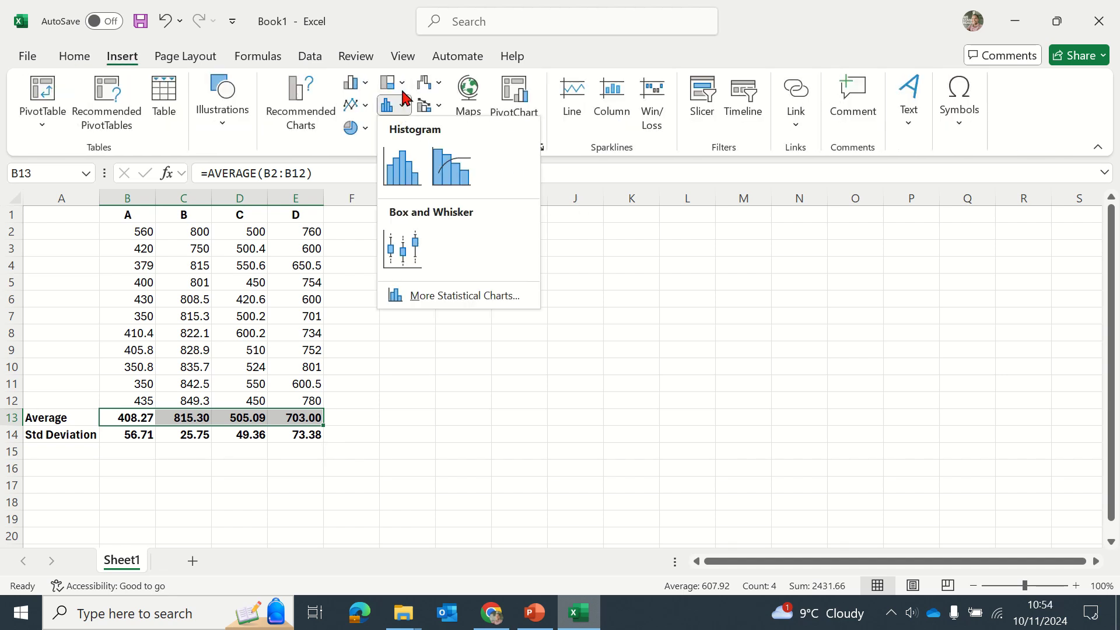
click(368, 86)
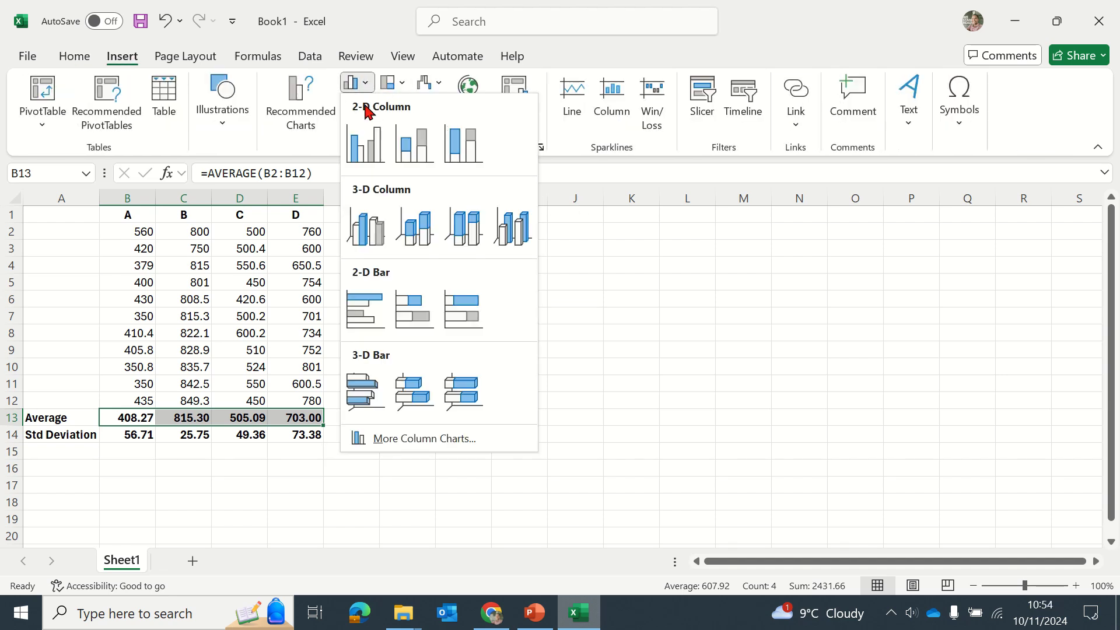
click(364, 147)
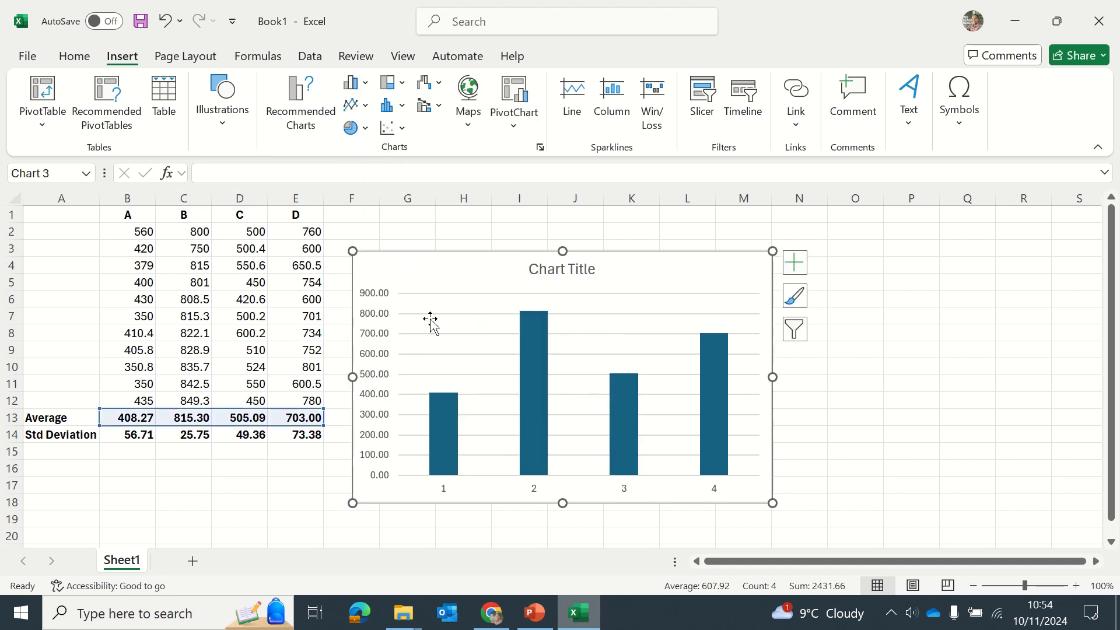
drag(450, 249, 507, 237)
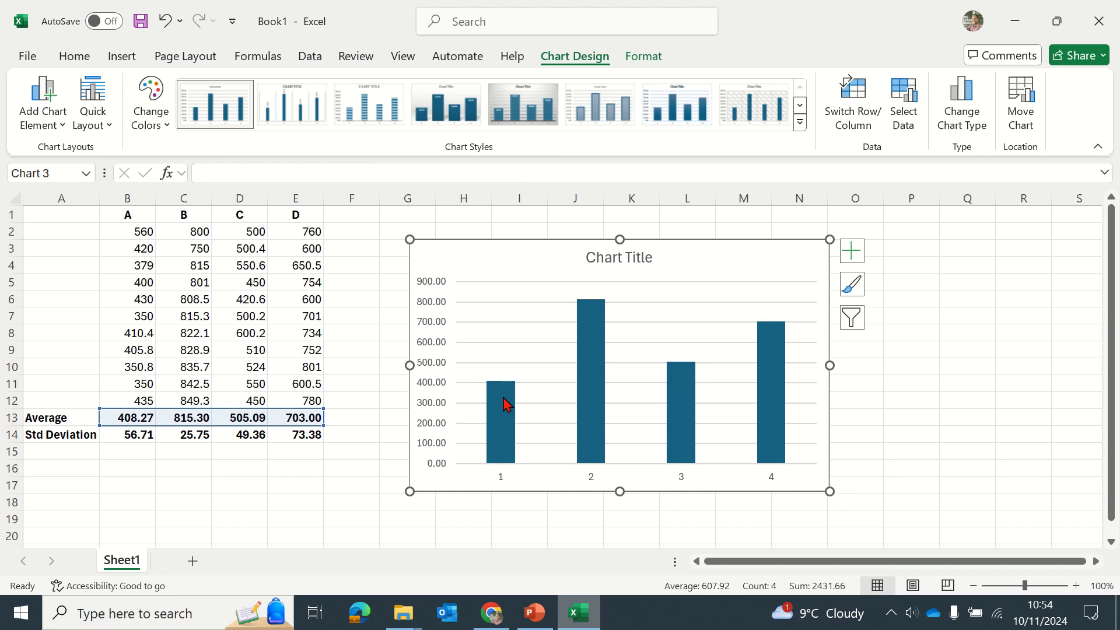
mouse_move(505, 389)
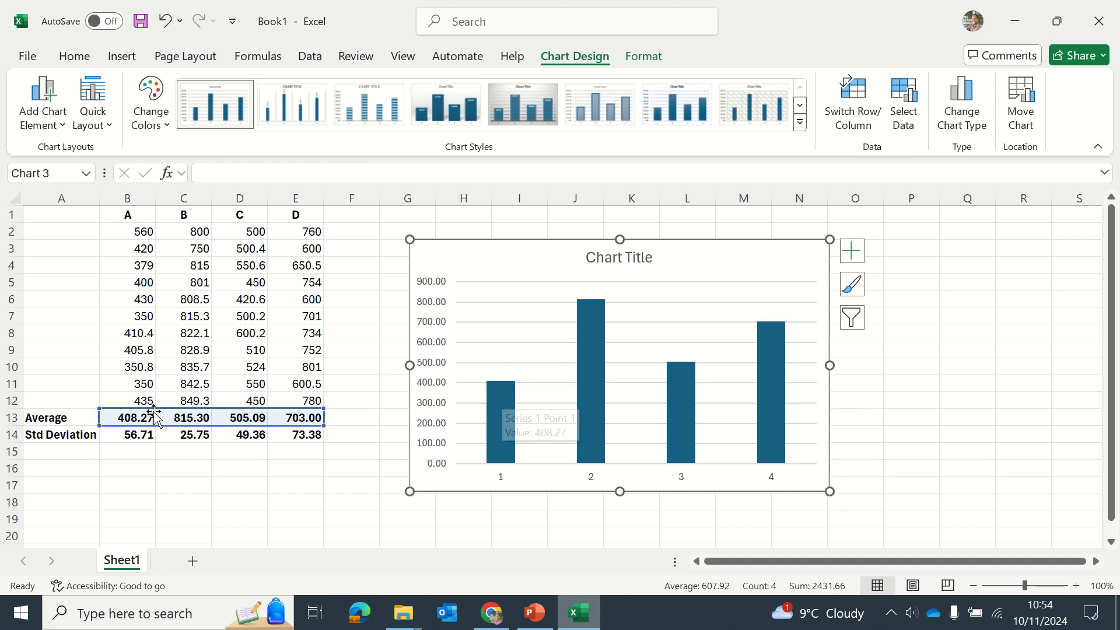
Step: Delete the chart title and the horizontal gridlines from the averages column chart
click(634, 258)
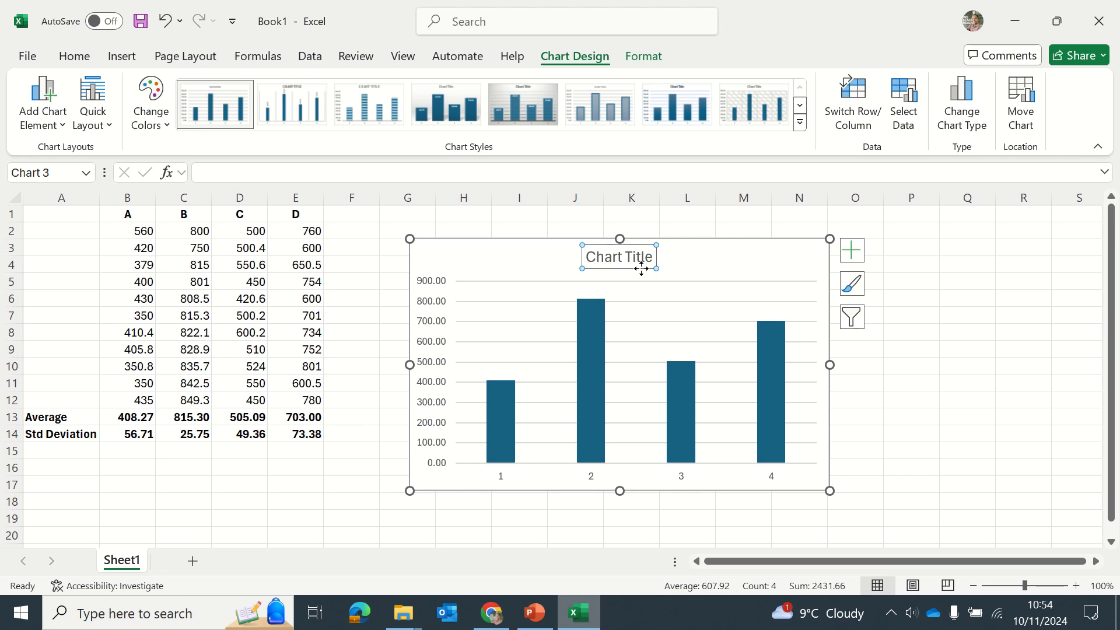
key(Delete)
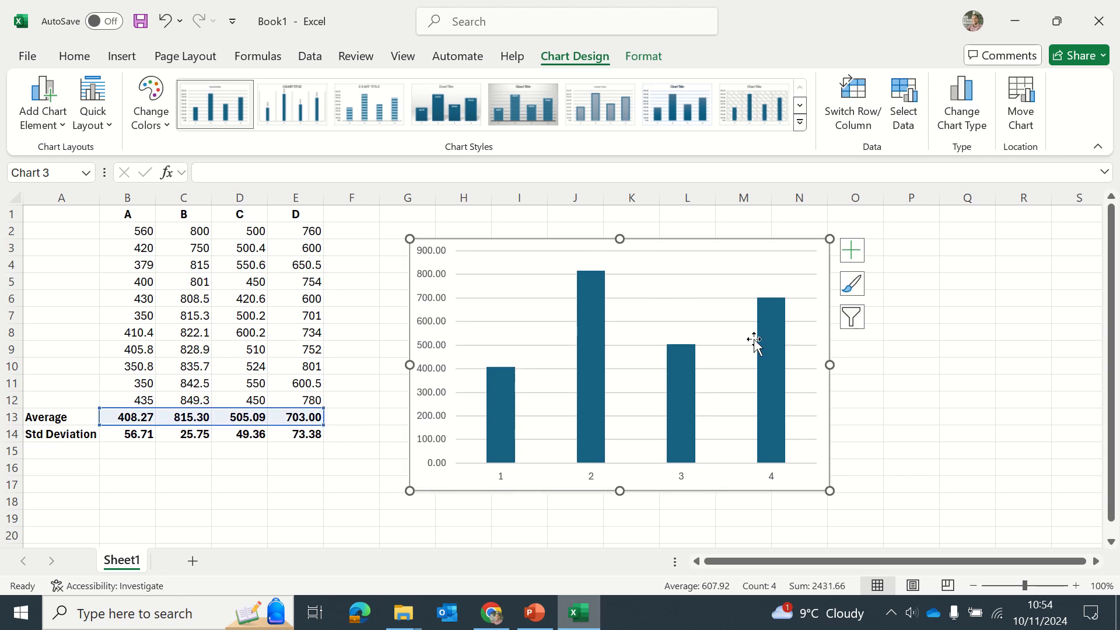
click(695, 296)
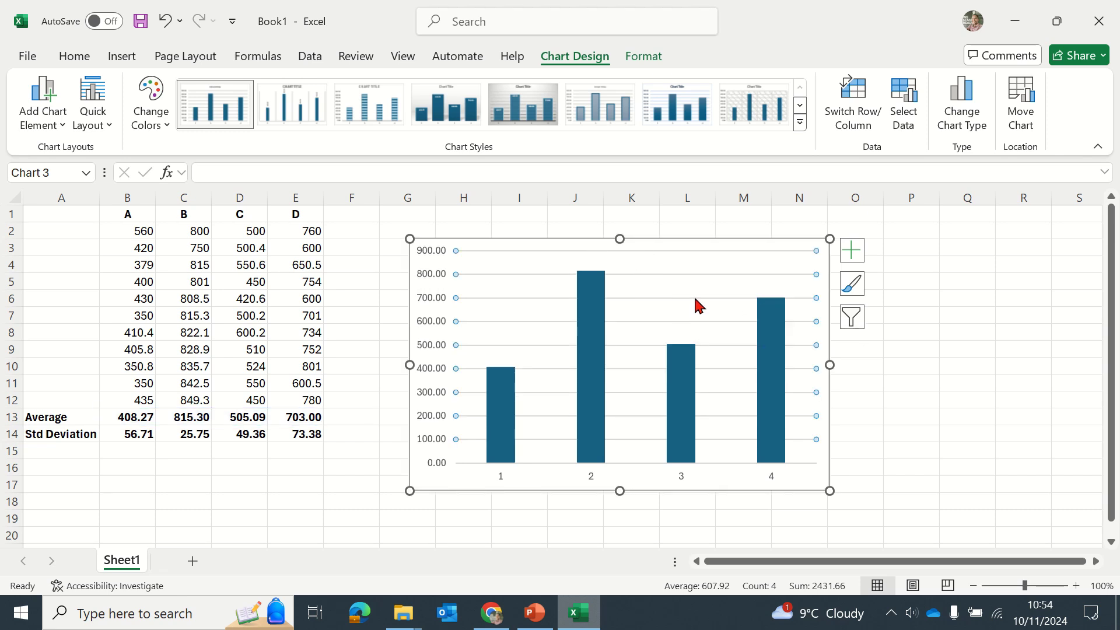
key(Delete)
click(648, 325)
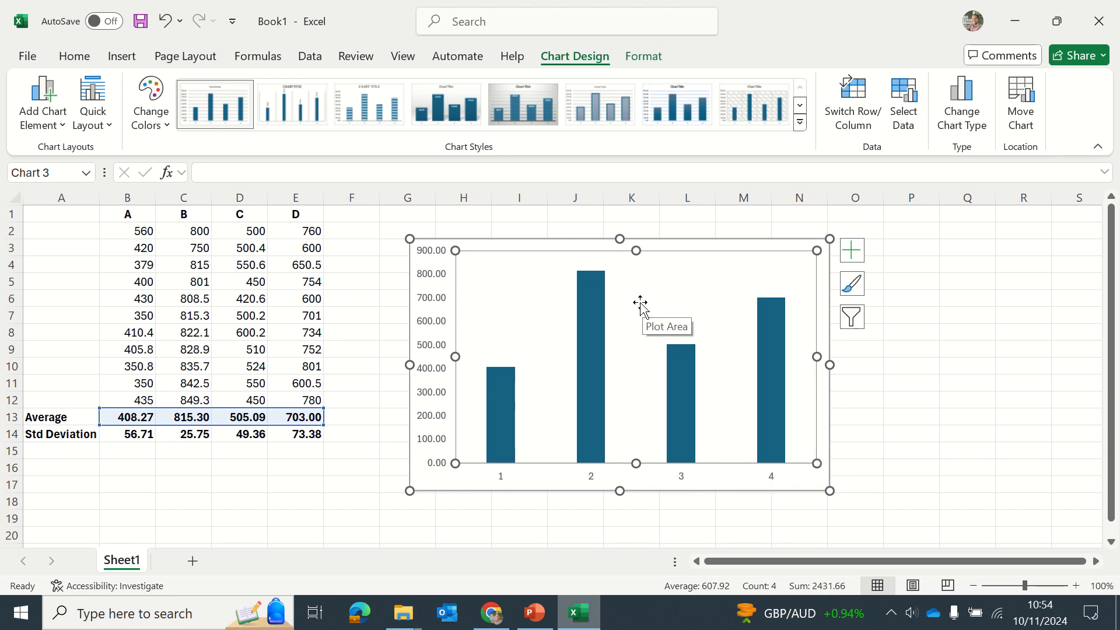
click(588, 426)
click(565, 488)
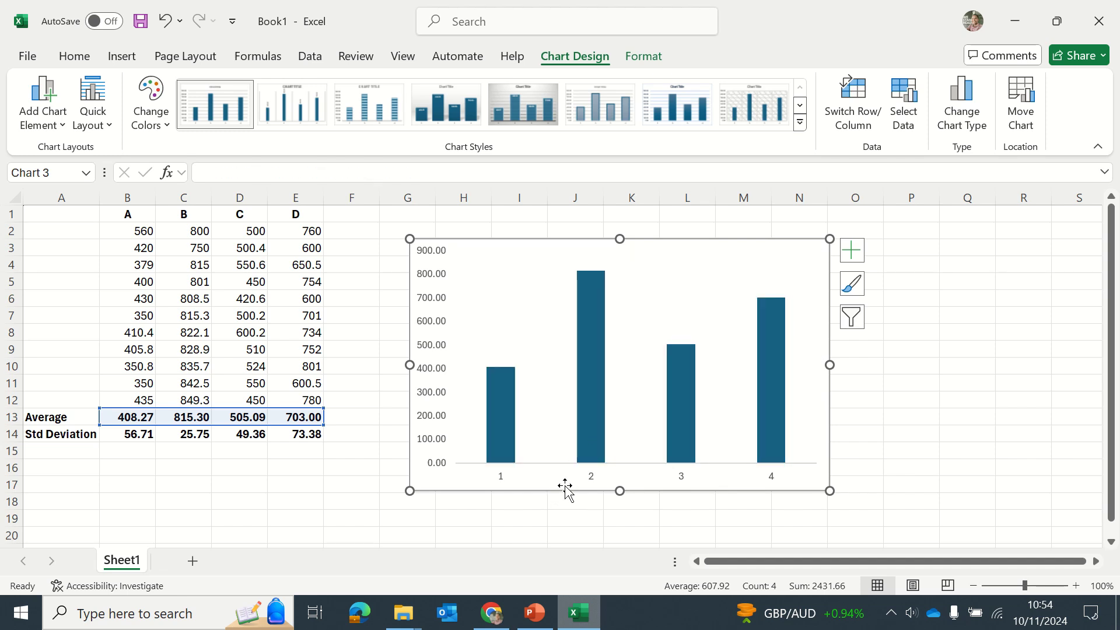
Step: Use the headers in B1:E1 as the chart's horizontal axis labels and move the chart closer to the data table
right_click(531, 320)
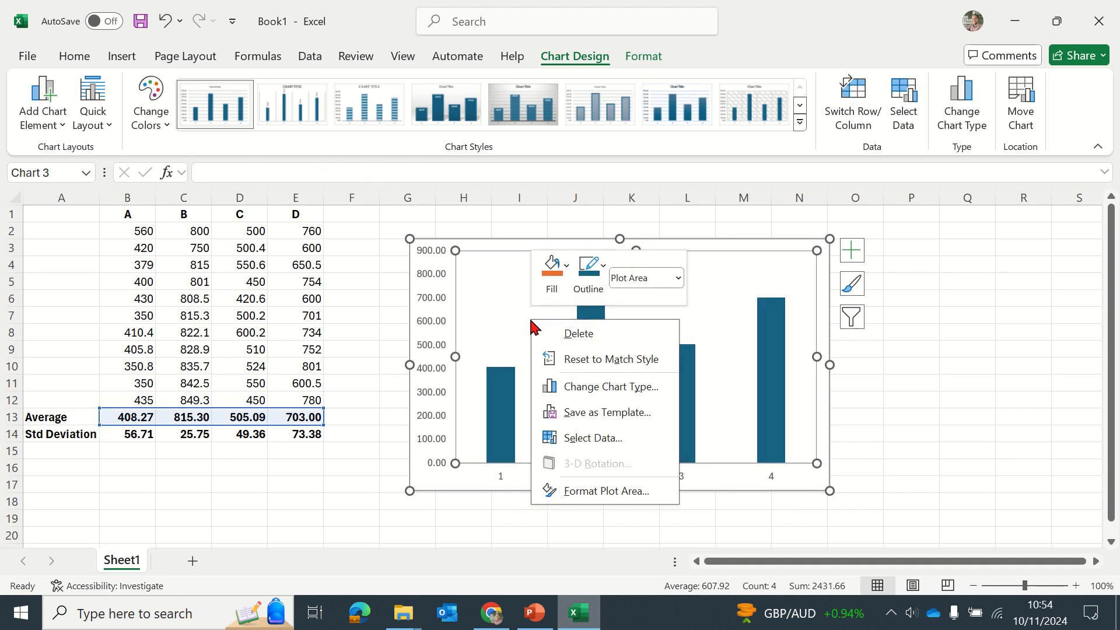
key(Escape)
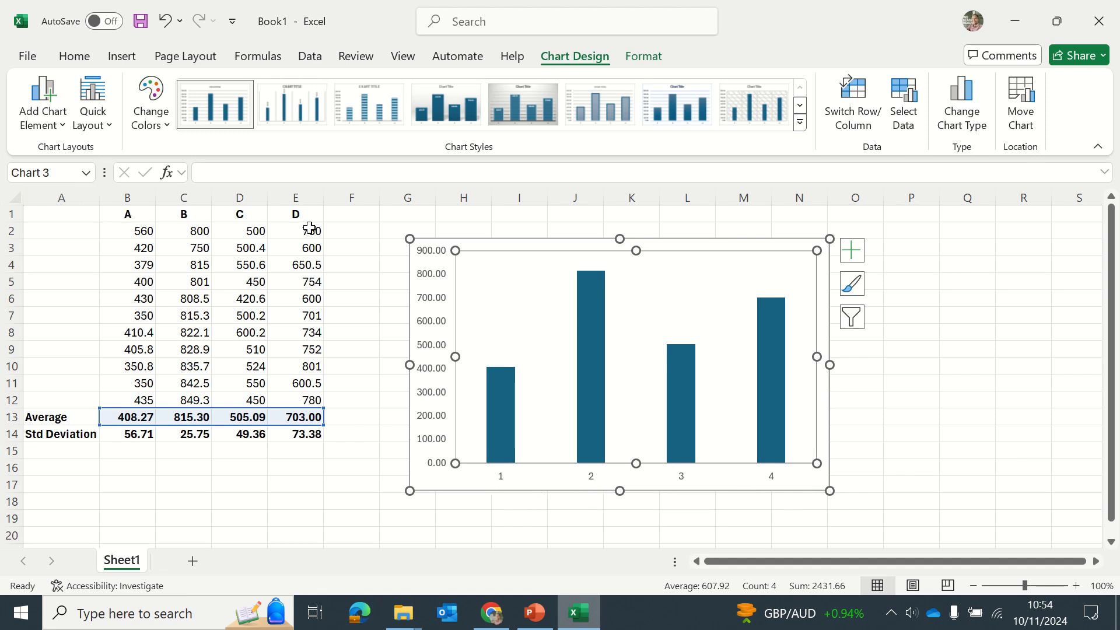
right_click(551, 384)
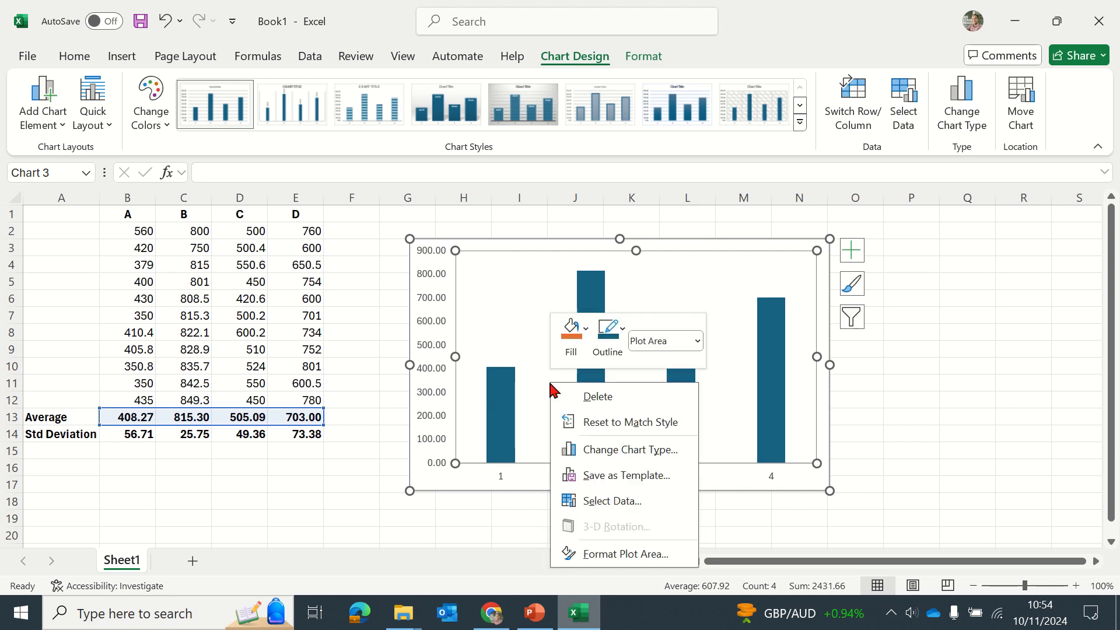
click(606, 501)
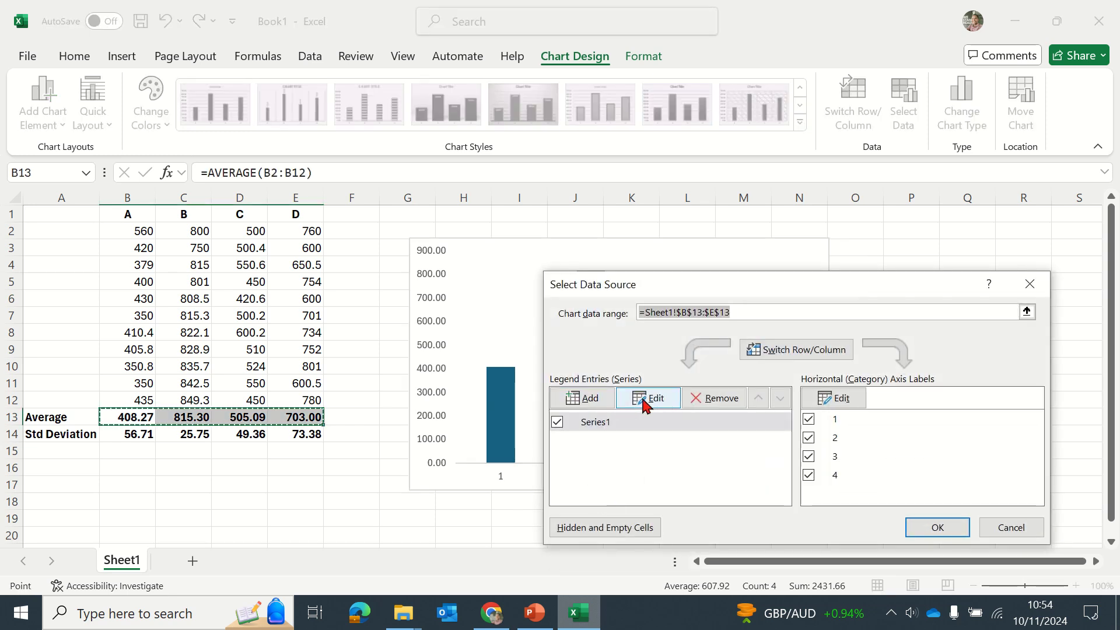
click(834, 398)
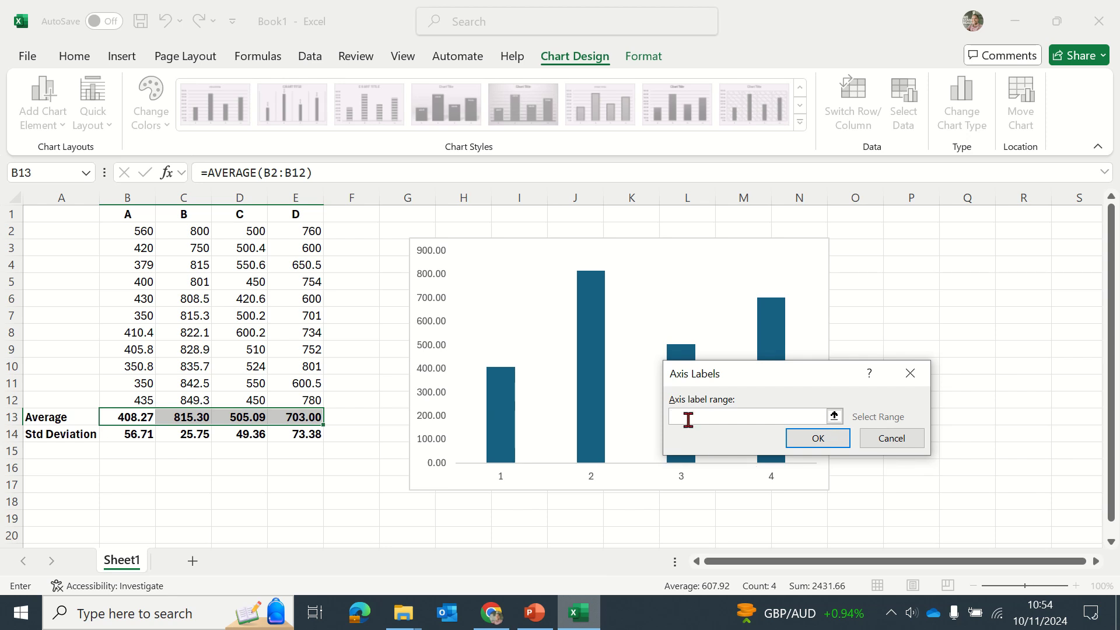
drag(122, 213, 281, 212)
key(Return)
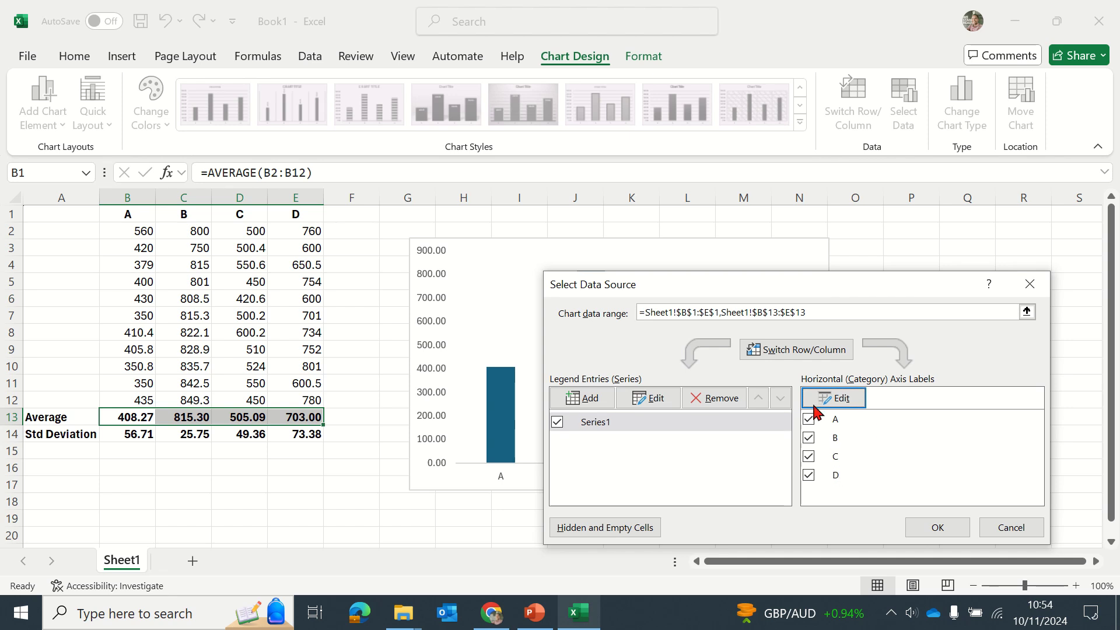
click(937, 527)
click(508, 518)
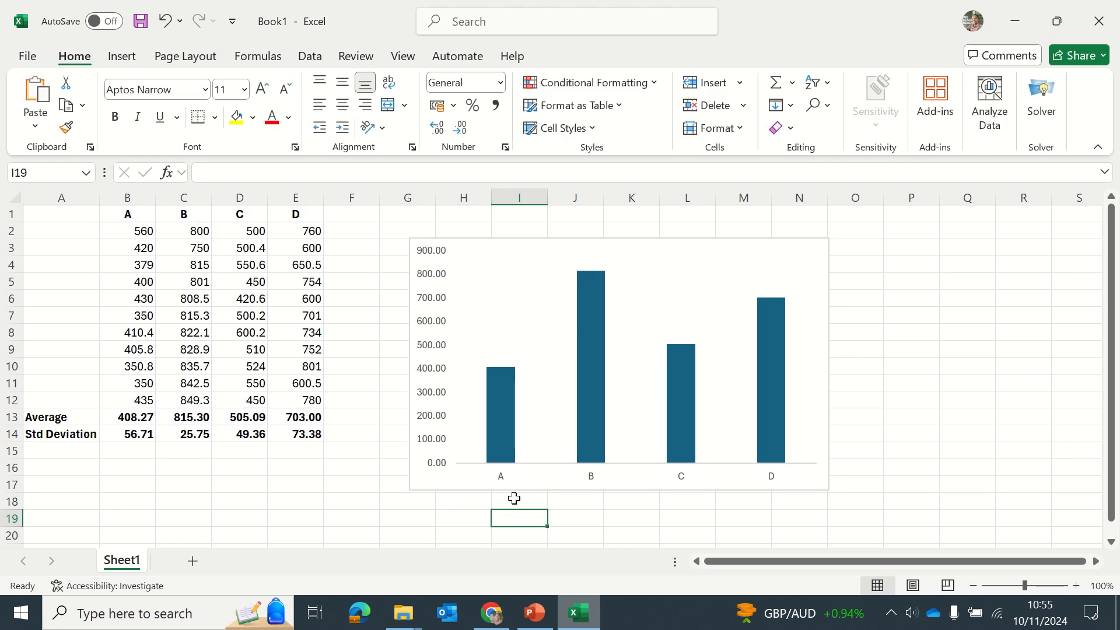
drag(516, 488, 460, 479)
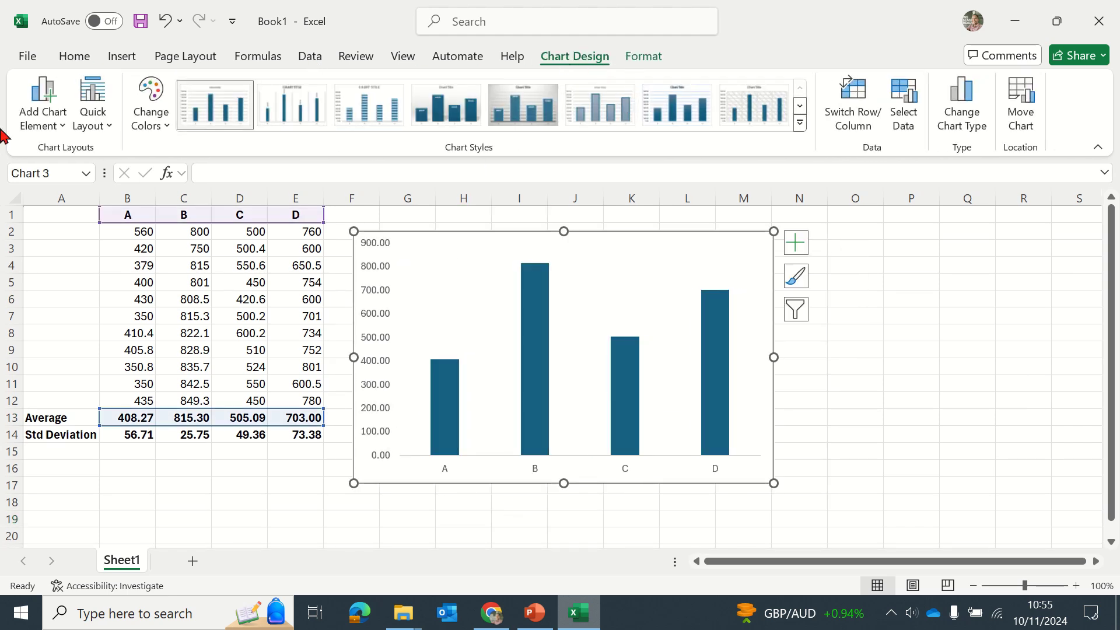
Step: Add a primary horizontal axis title to the chart reading Parameters
click(40, 120)
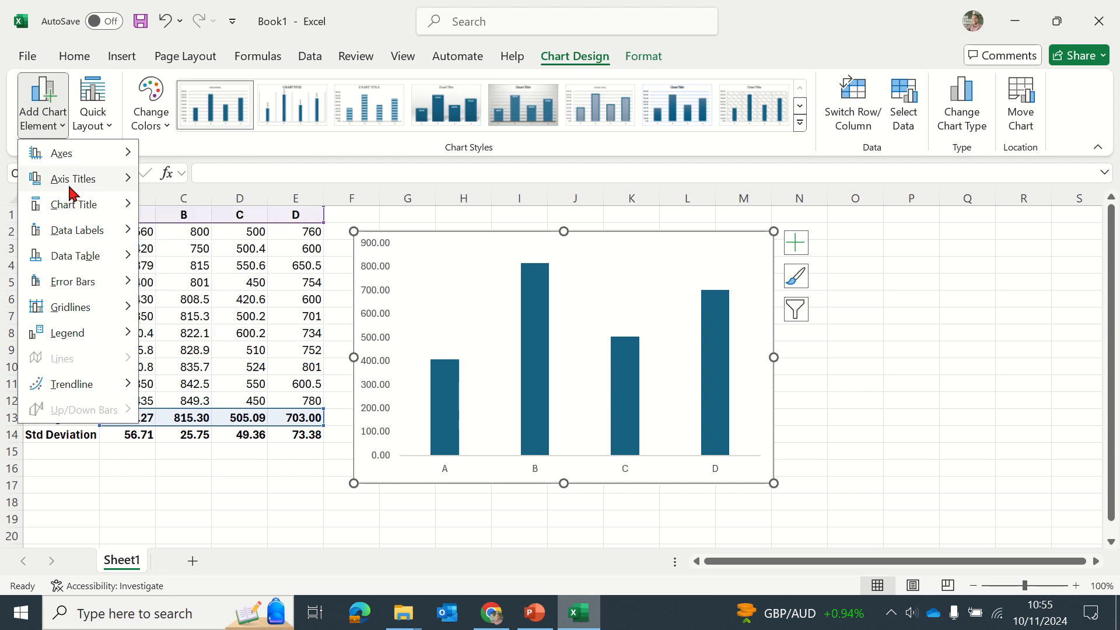
mouse_move(91, 182)
click(169, 190)
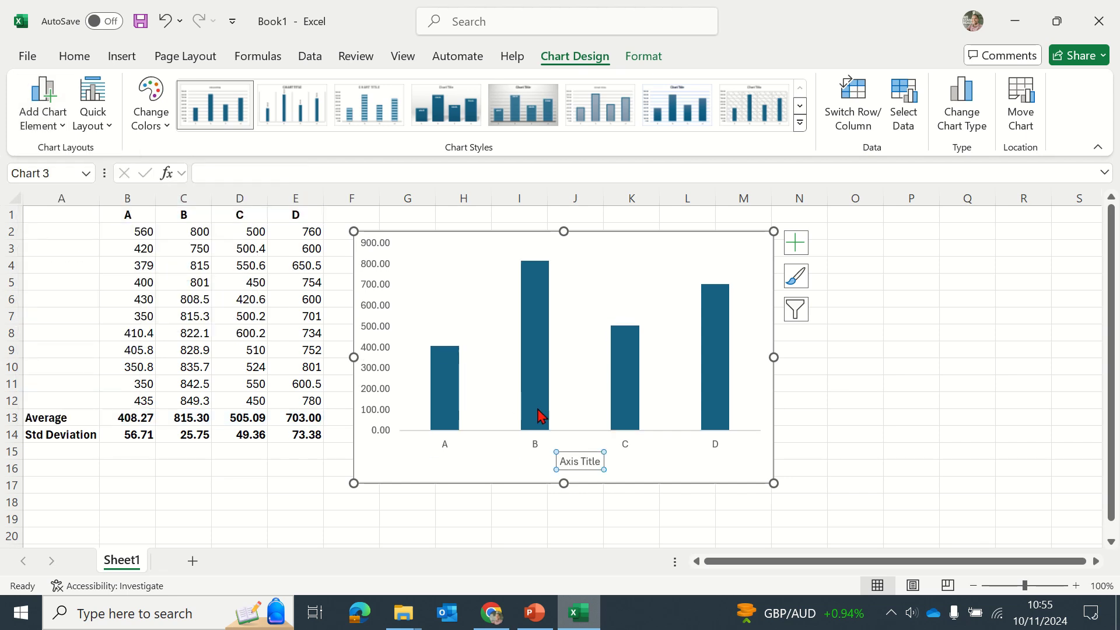
text(S)
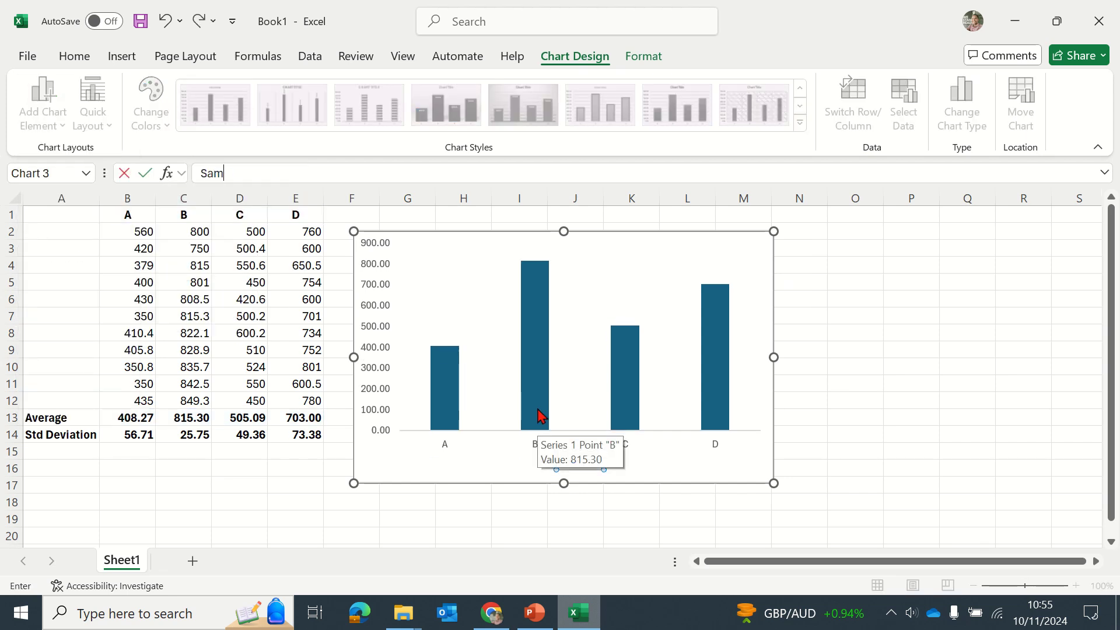
text(am)
key(BackSpace)
key(BackSpace)
key(BackSpace)
text(Pa)
key(Return)
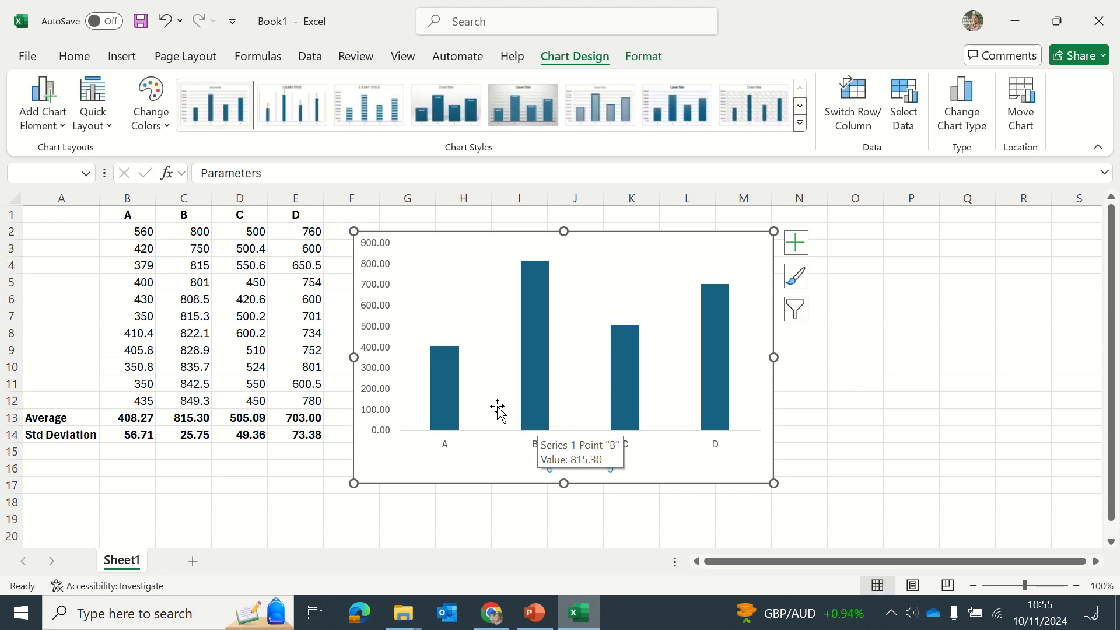
Step: Add a primary vertical axis title reading Mean Data and enlarge the chart slightly in both directions
click(59, 128)
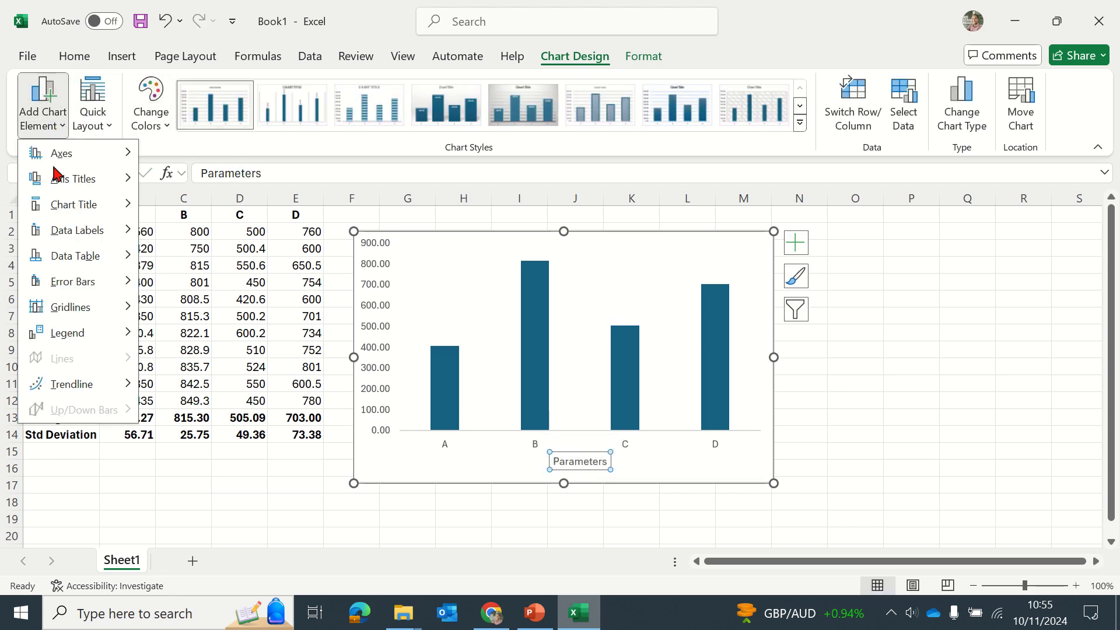
mouse_move(61, 180)
click(219, 229)
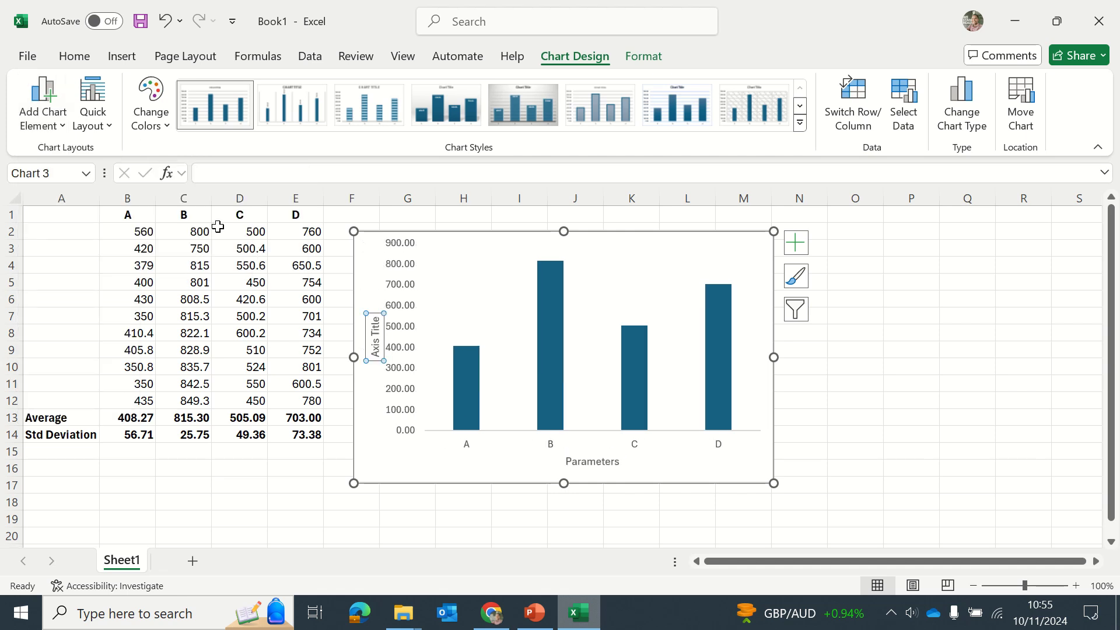
text(Mean)
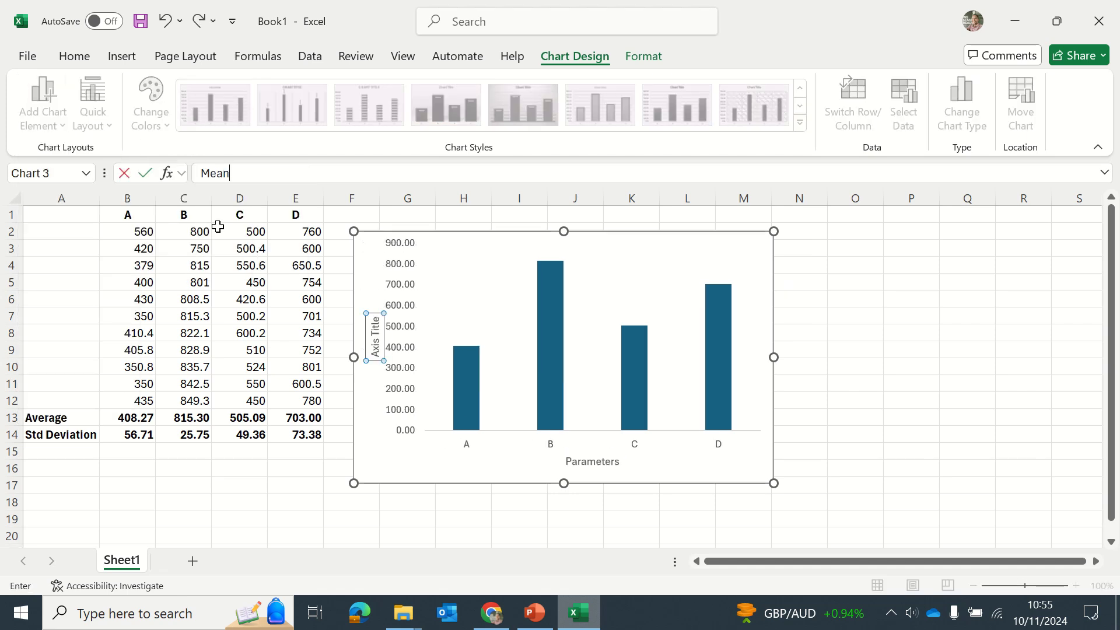
text( Data)
key(Return)
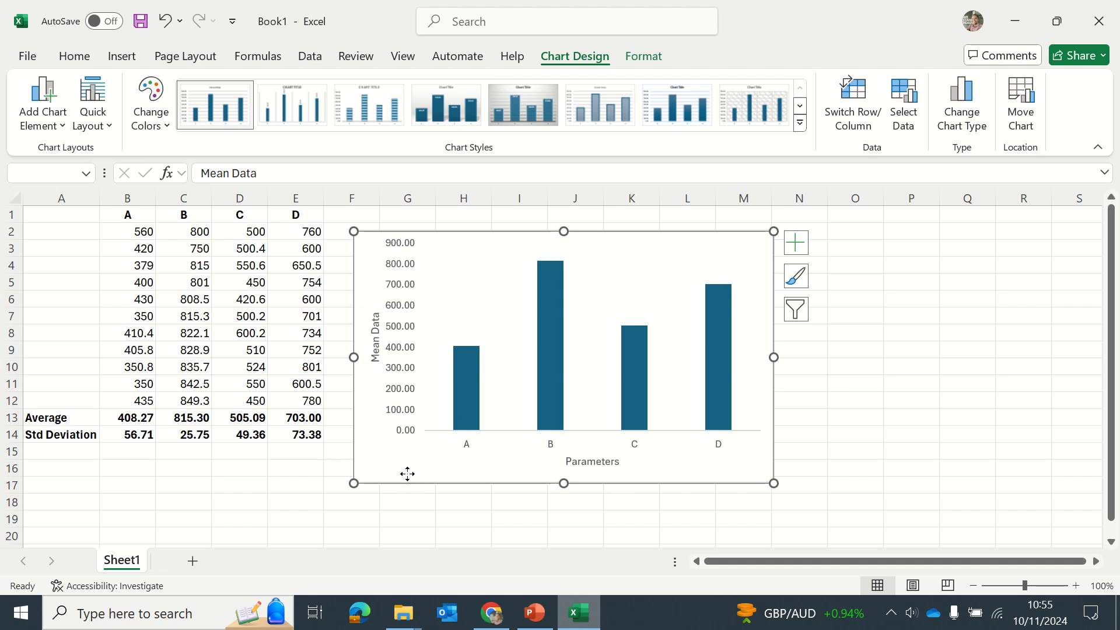
click(407, 473)
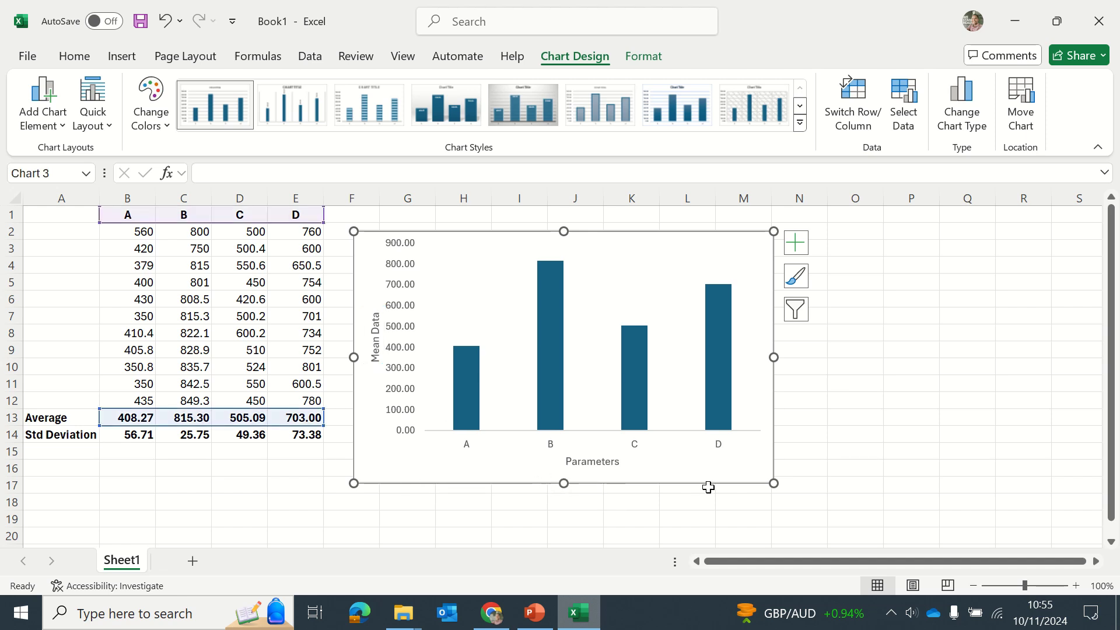
drag(774, 483, 838, 525)
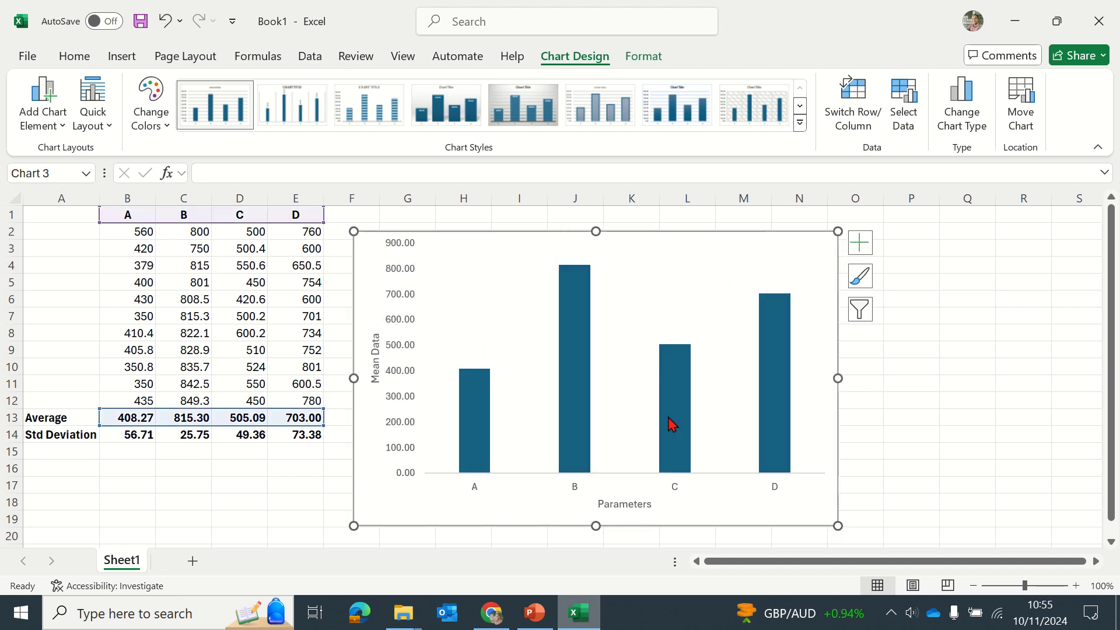
Step: Give the chart's plot area a solid black border line
double_click(478, 319)
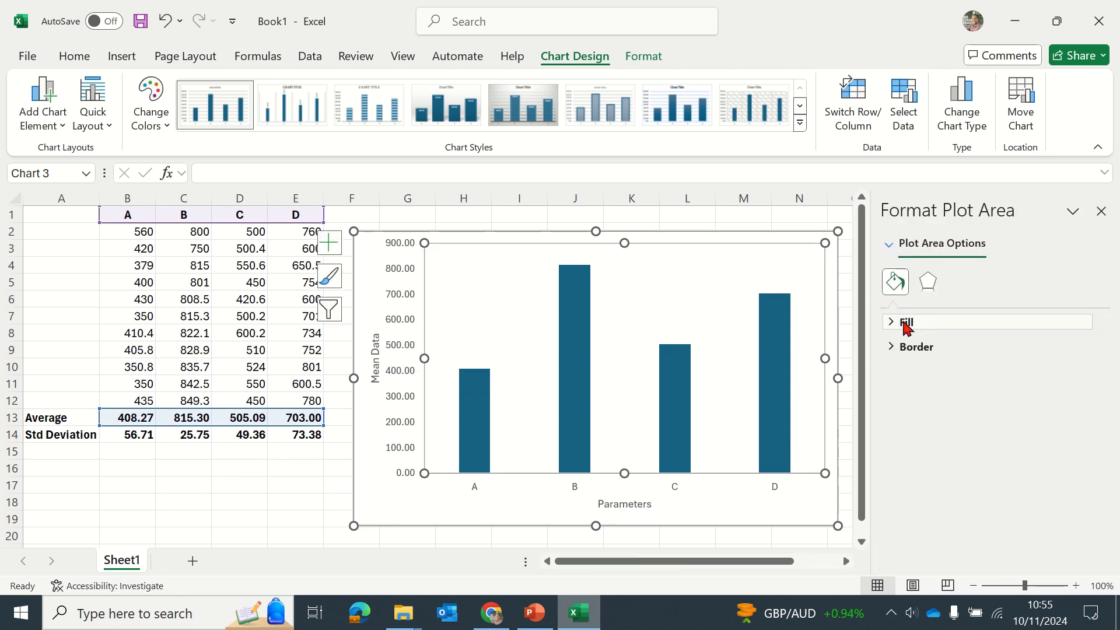
click(905, 322)
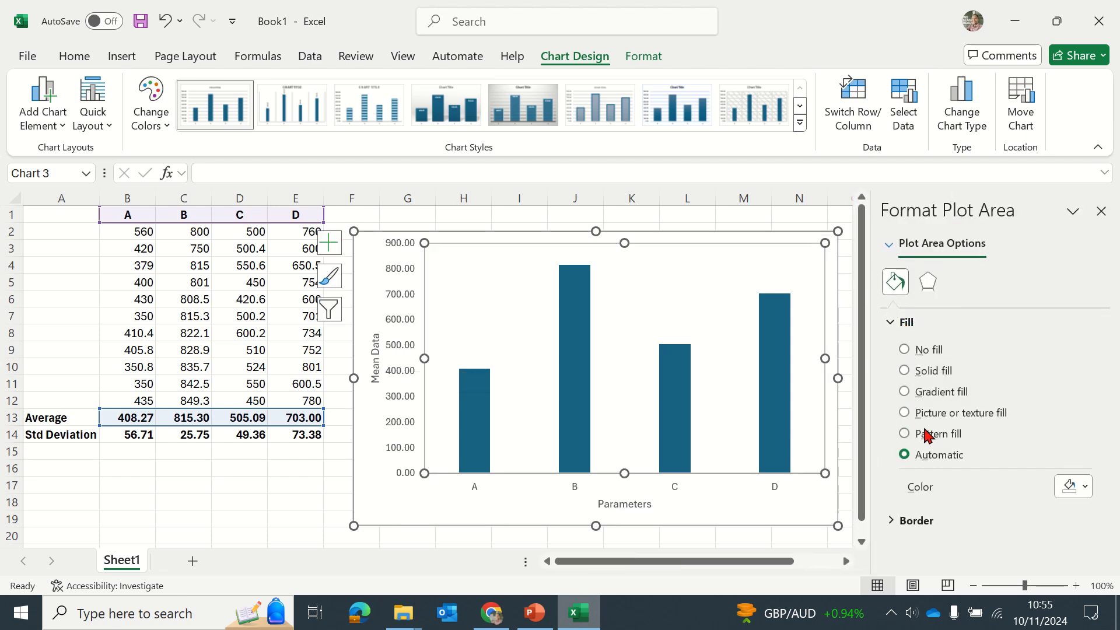
click(907, 521)
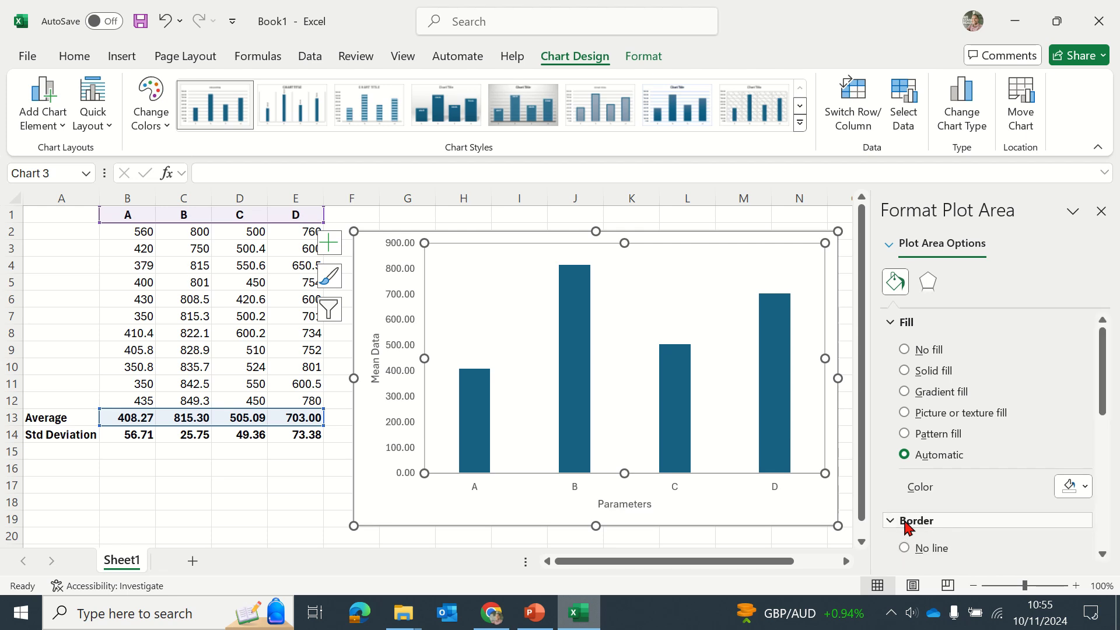
click(904, 401)
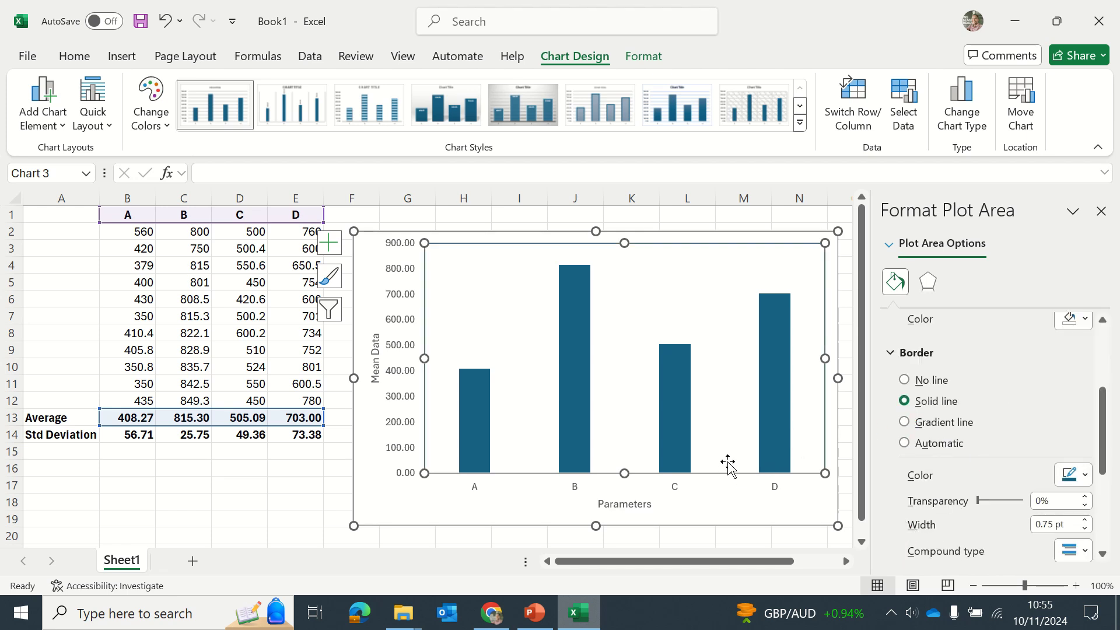
click(1074, 475)
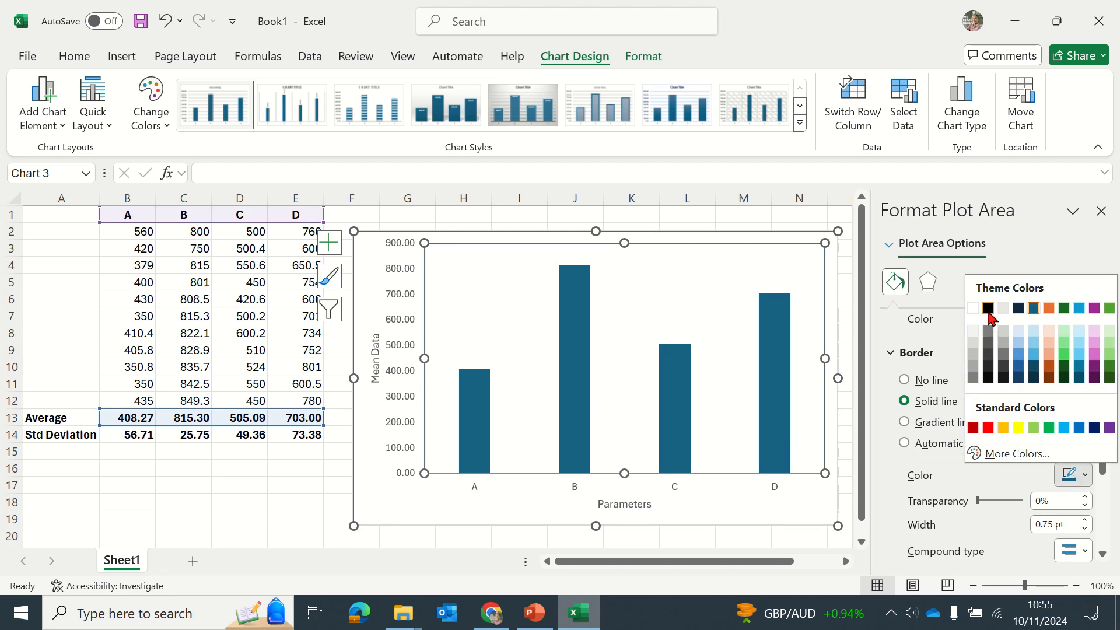
click(988, 308)
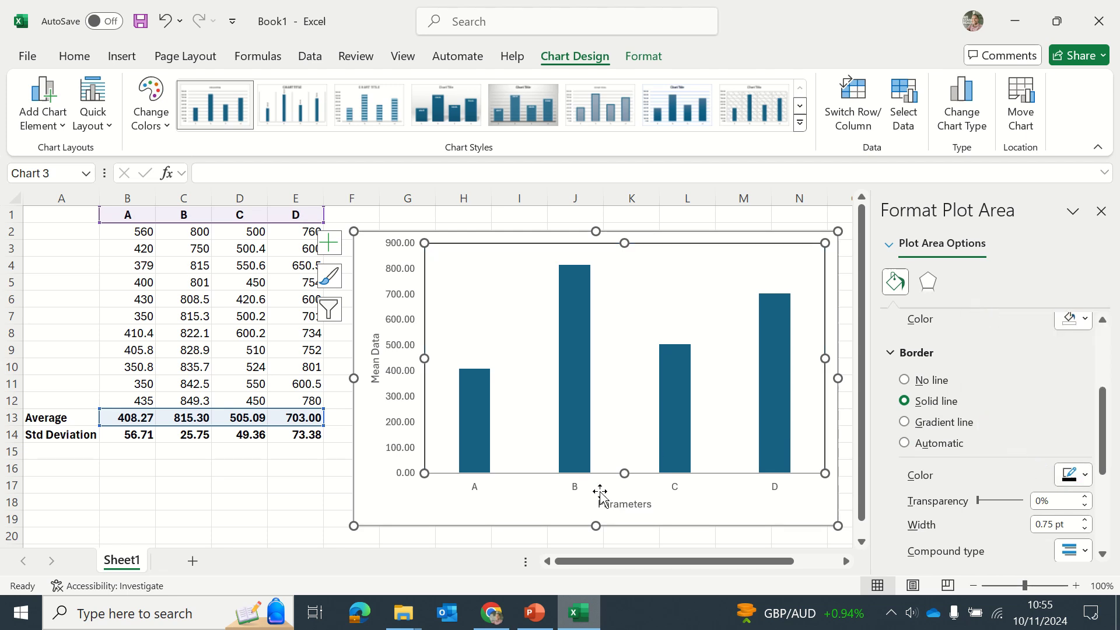
Step: Set the horizontal axis line to a solid black line and close the formatting options
click(677, 489)
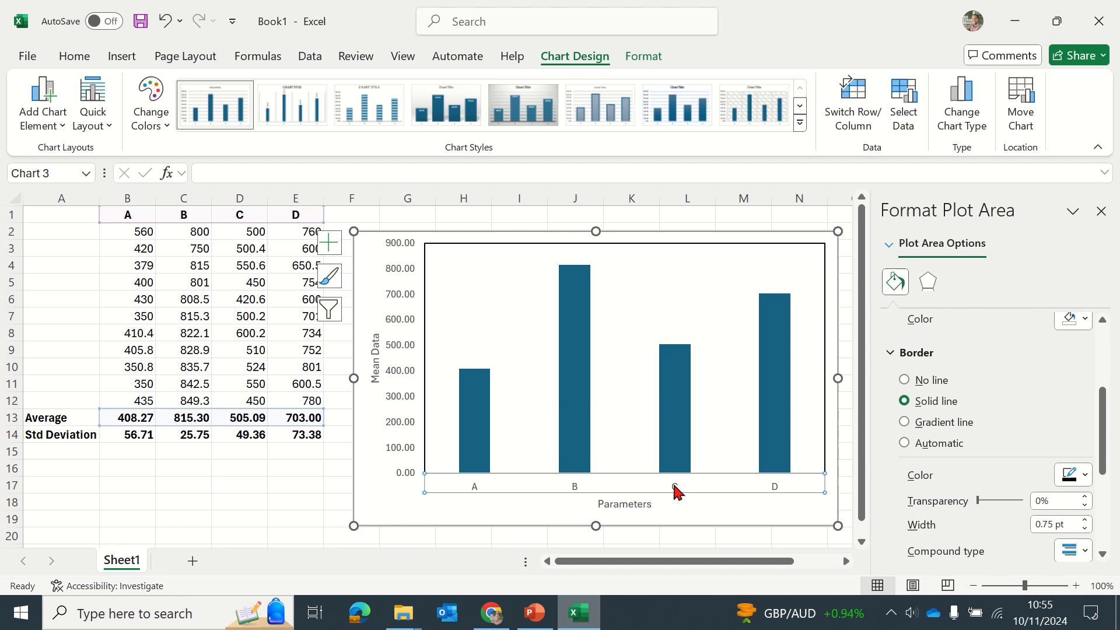
click(906, 401)
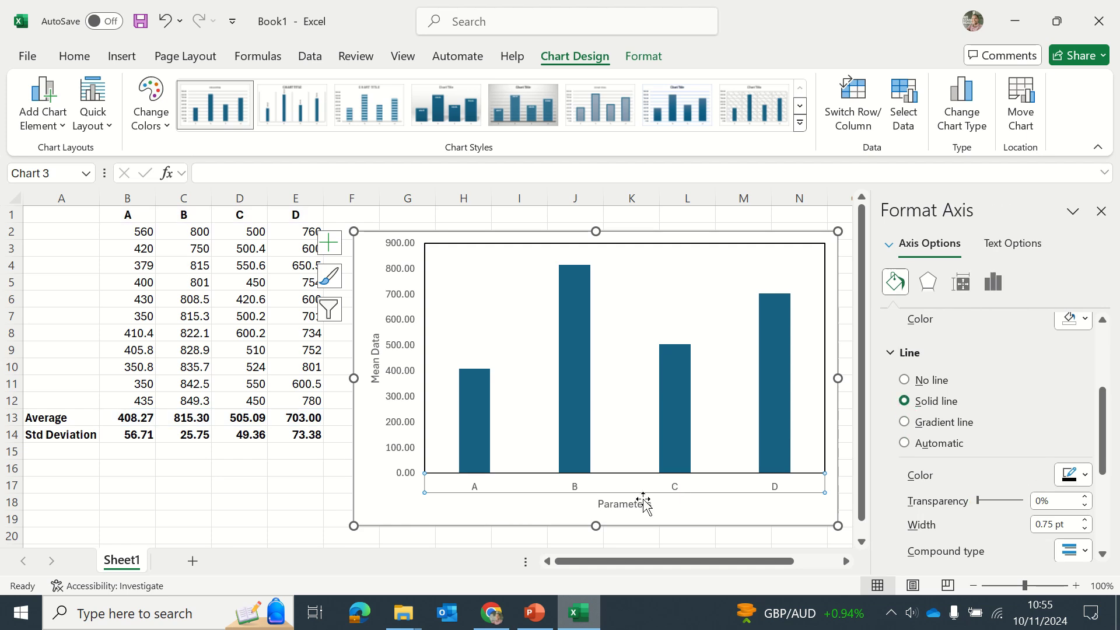
click(262, 492)
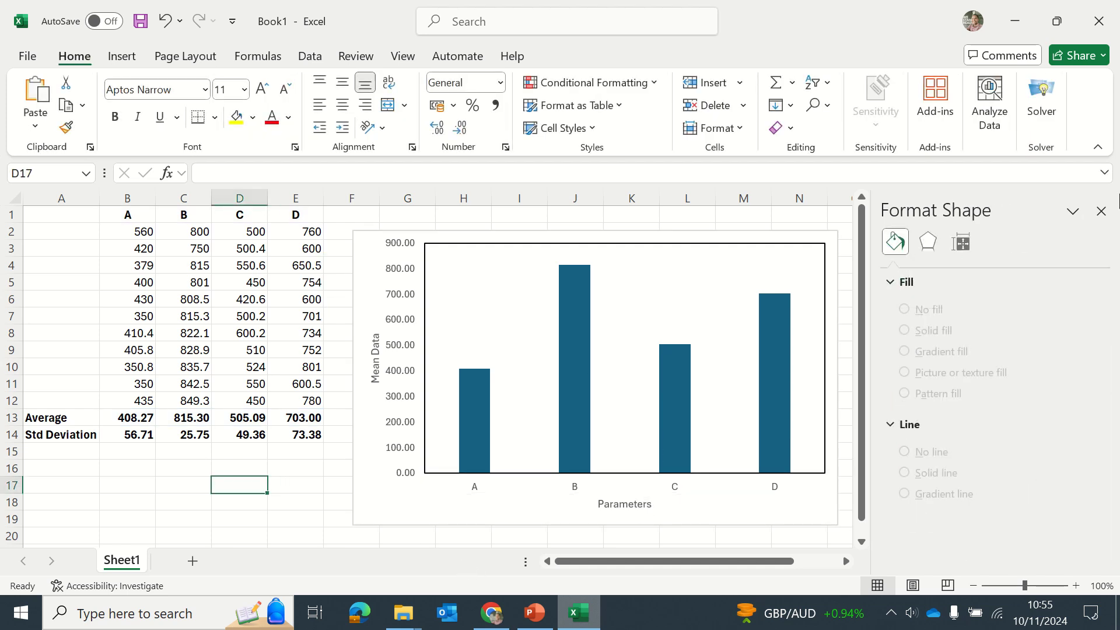
click(1101, 211)
Step: Fill all columns of the chart's data series with solid black and close the formatting options
click(791, 418)
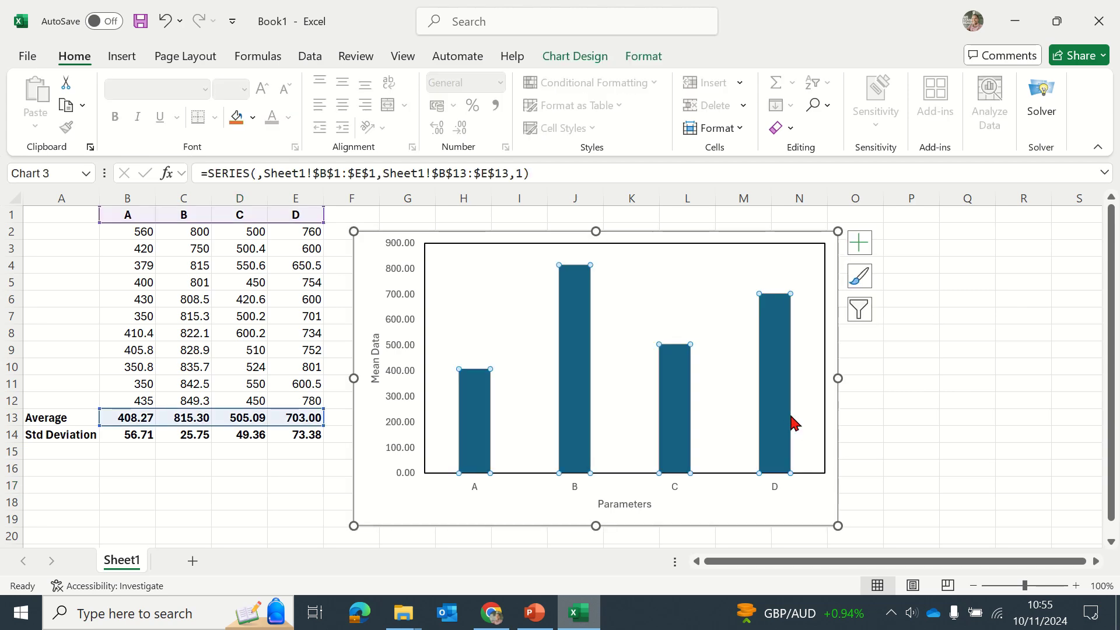
double_click(779, 421)
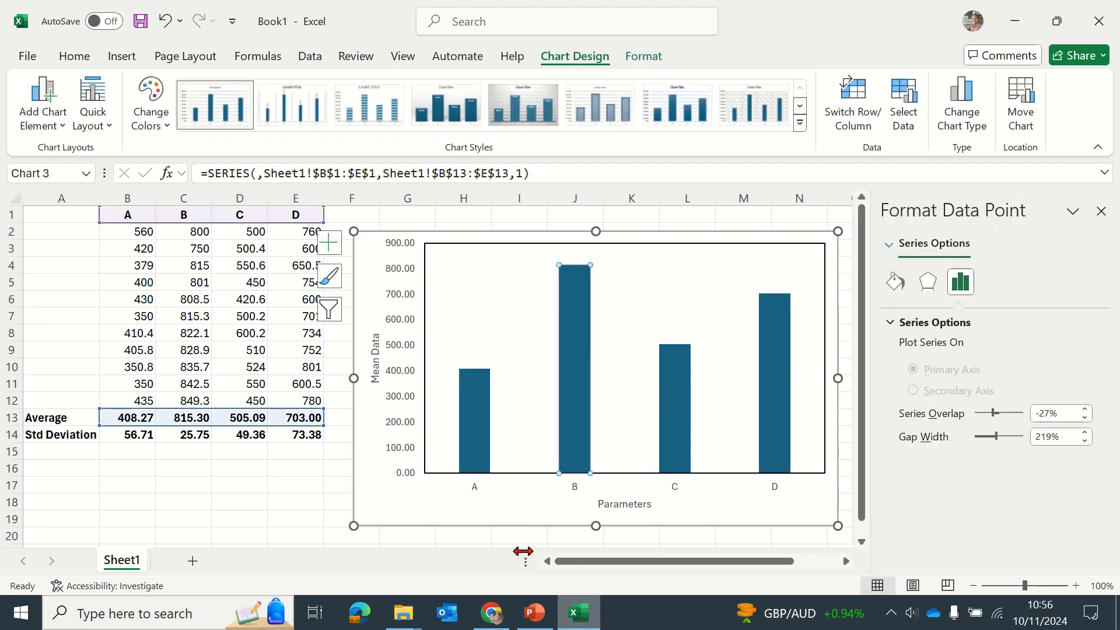
click(503, 535)
click(581, 386)
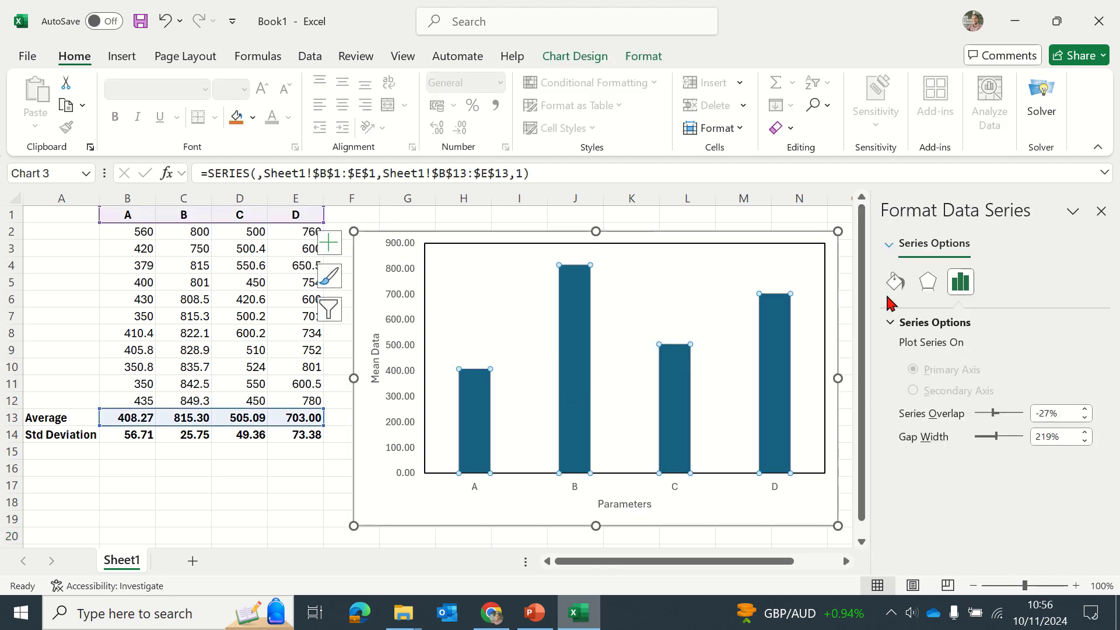
click(895, 282)
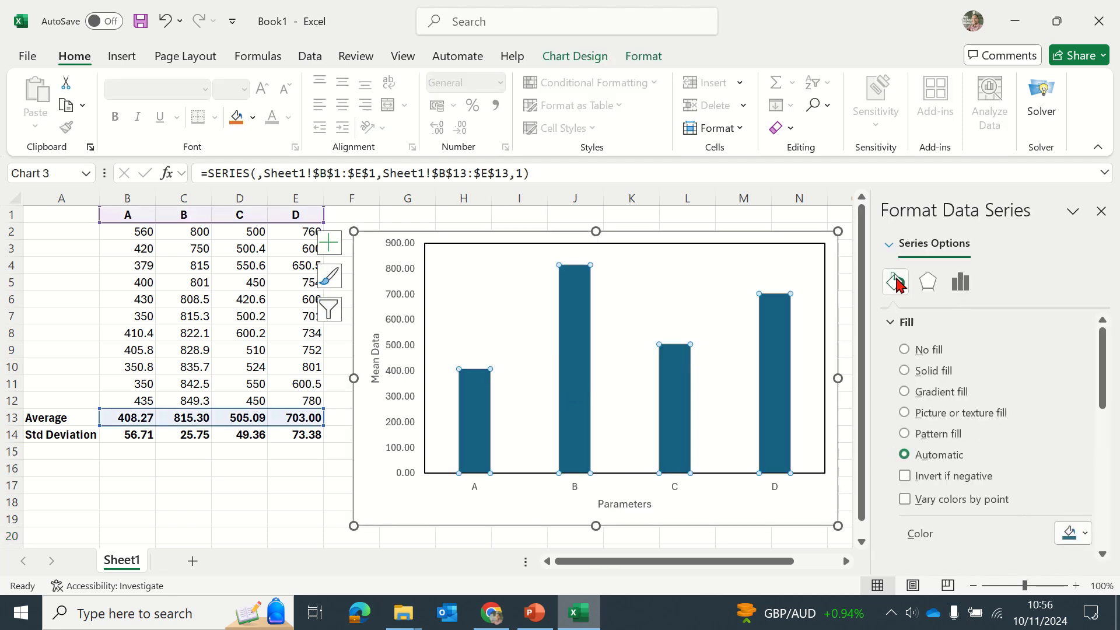
click(906, 371)
click(1084, 533)
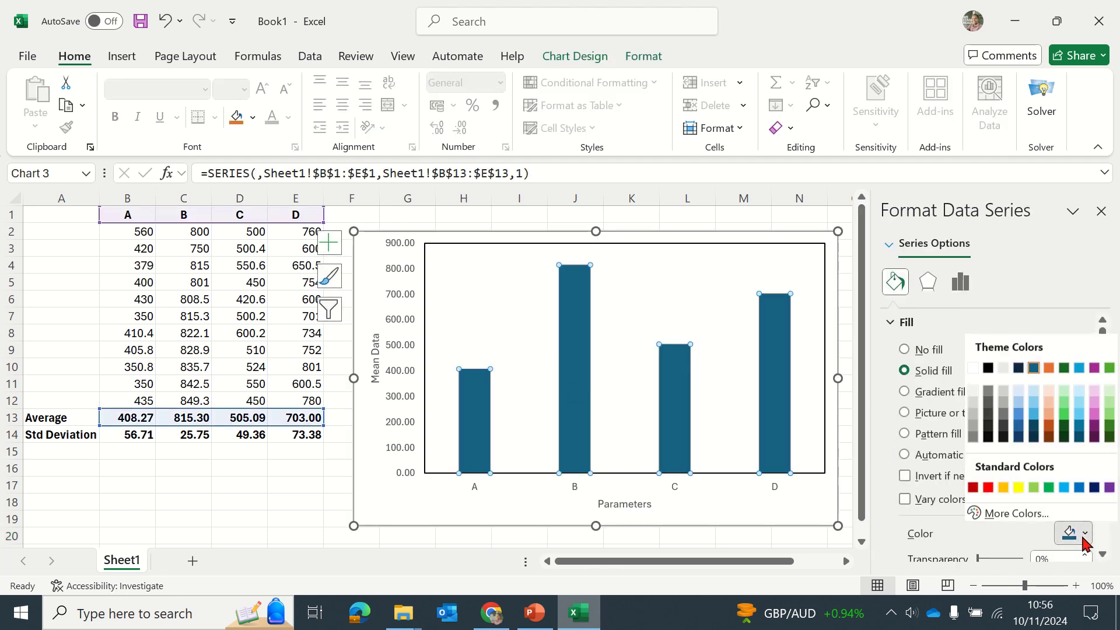
click(988, 366)
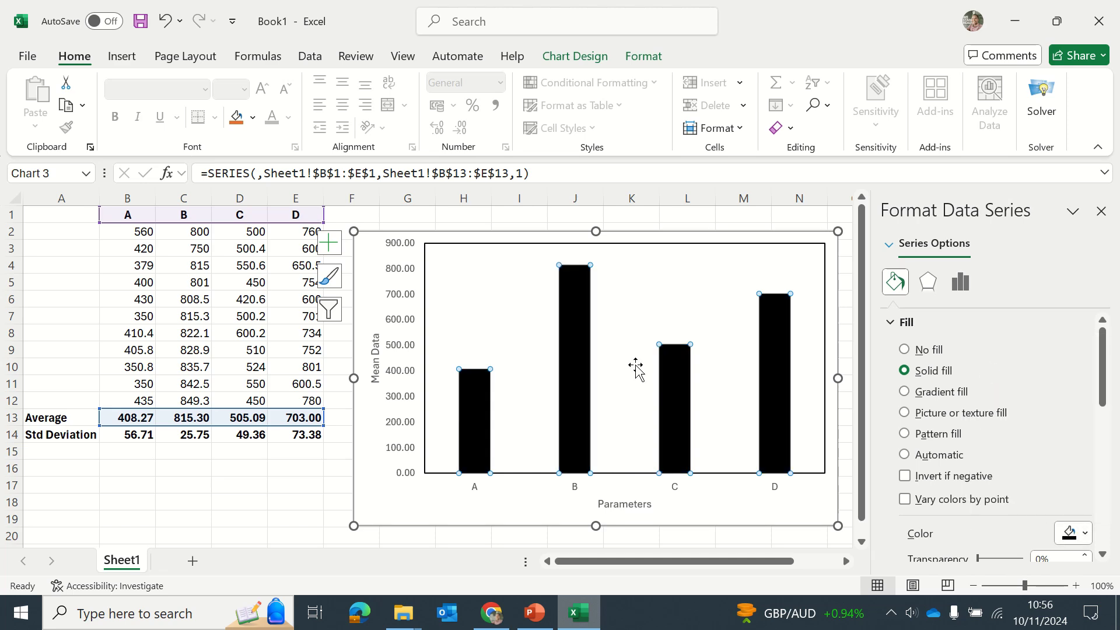
click(295, 503)
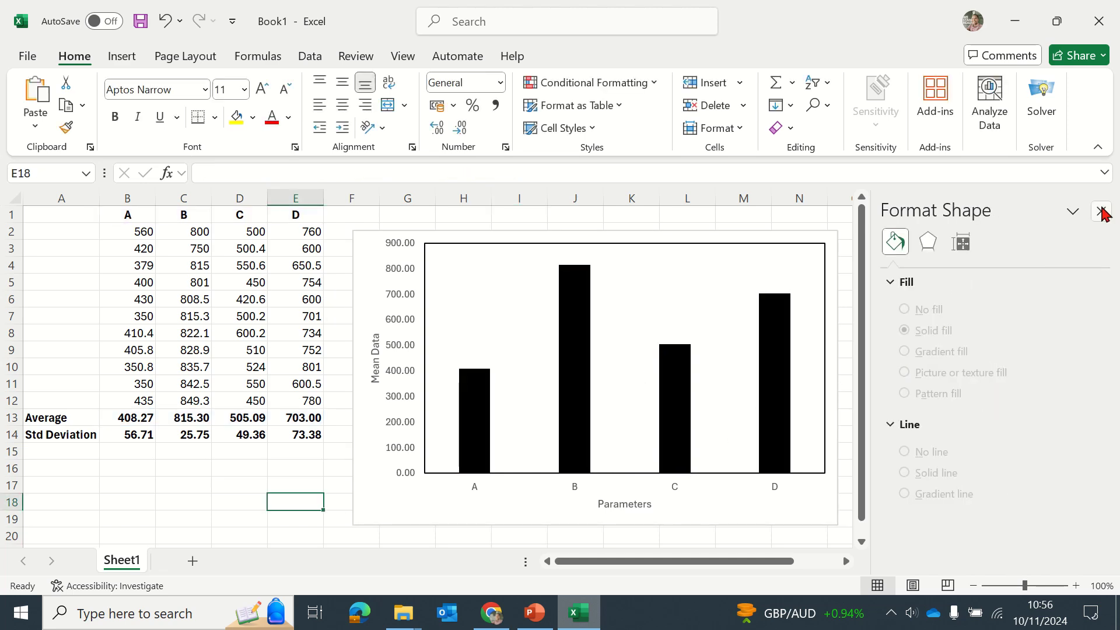
click(1100, 211)
Step: Remove the border line around the whole chart area and close the formatting options
double_click(803, 503)
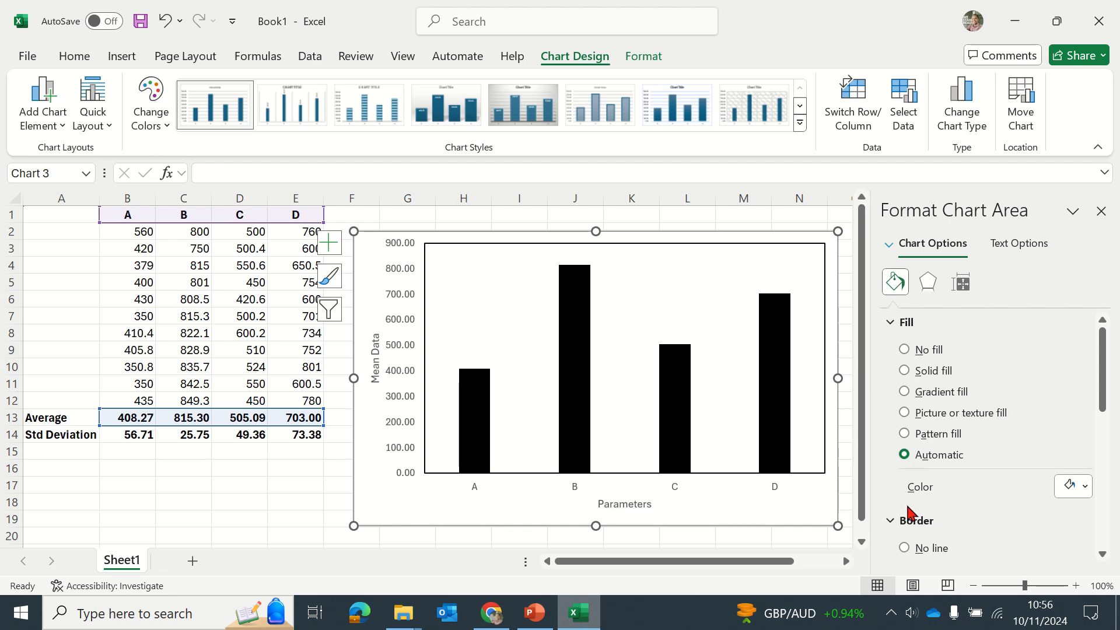
click(905, 547)
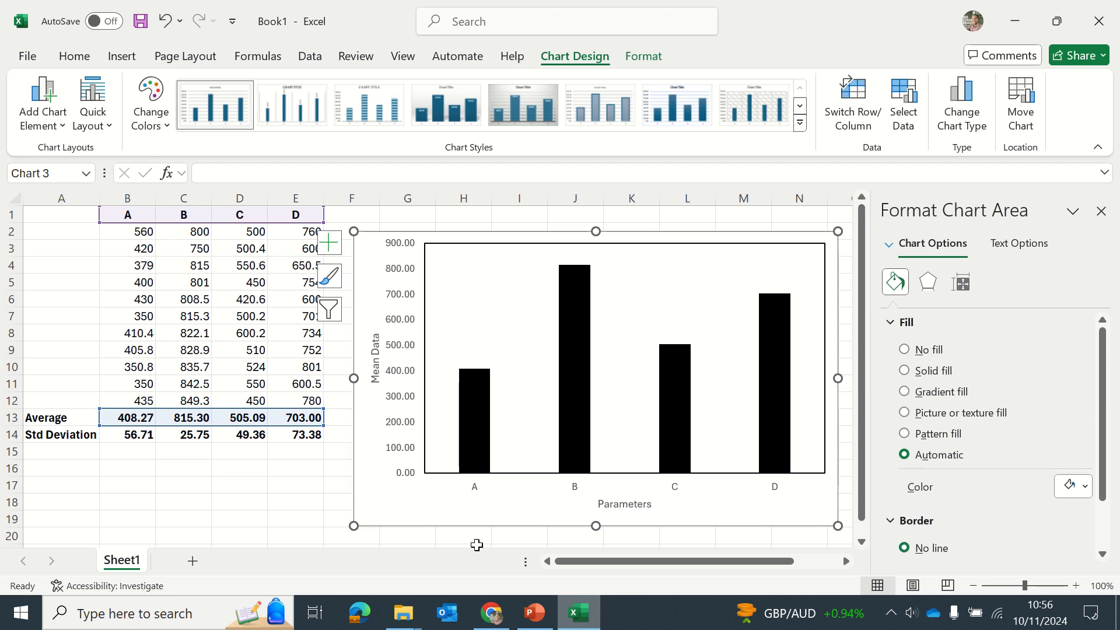
click(306, 521)
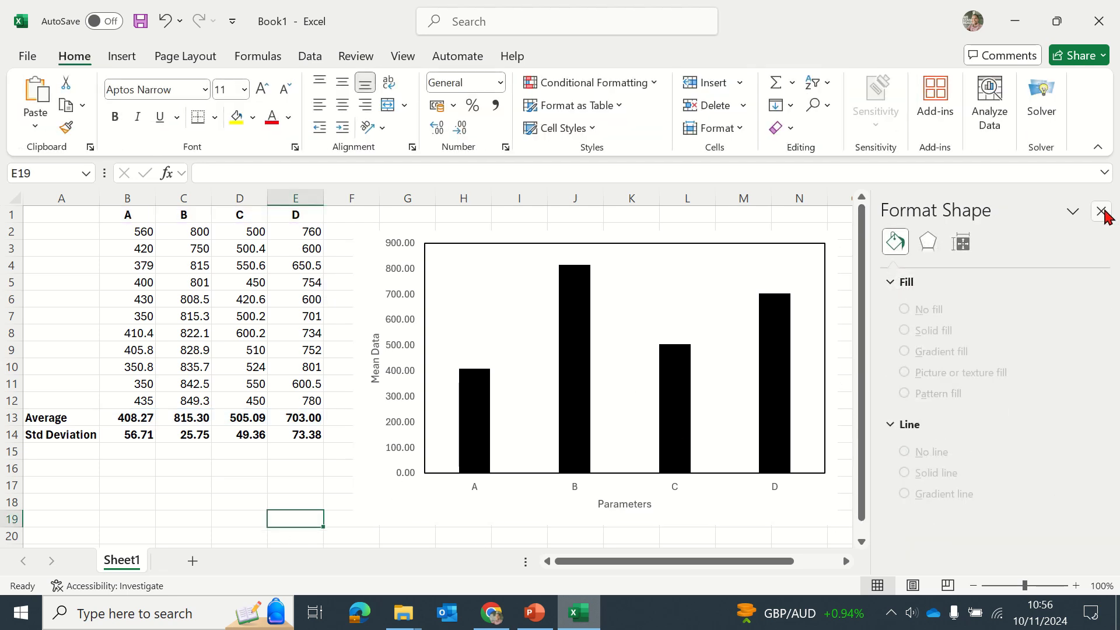
click(1101, 211)
Step: Move the chart slightly down and to the right on the sheet, then deselect it
drag(839, 395, 892, 388)
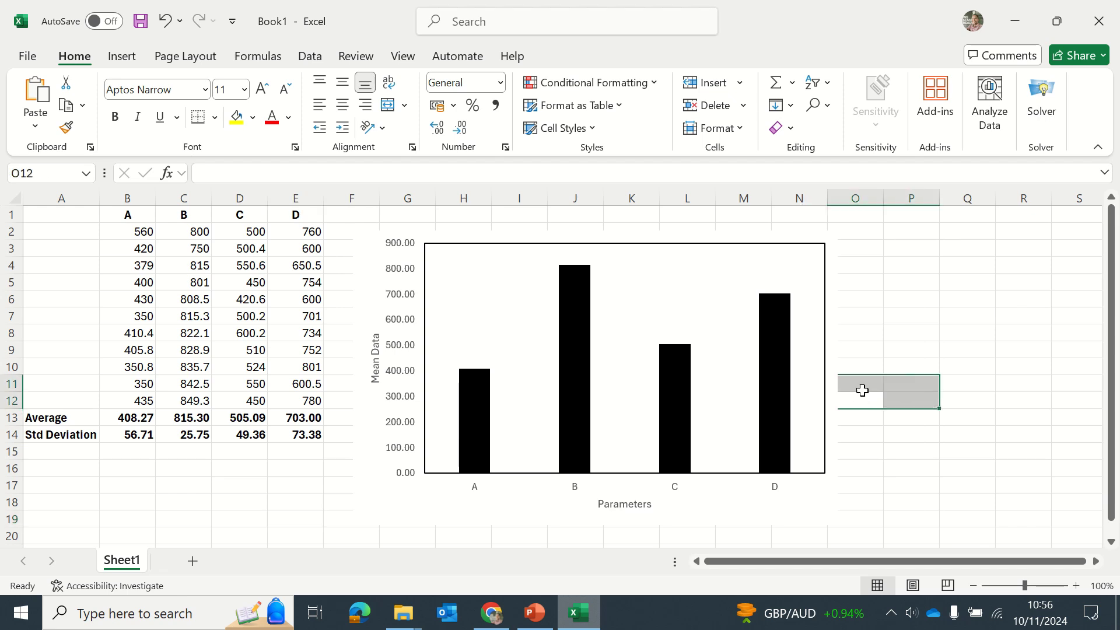
click(764, 343)
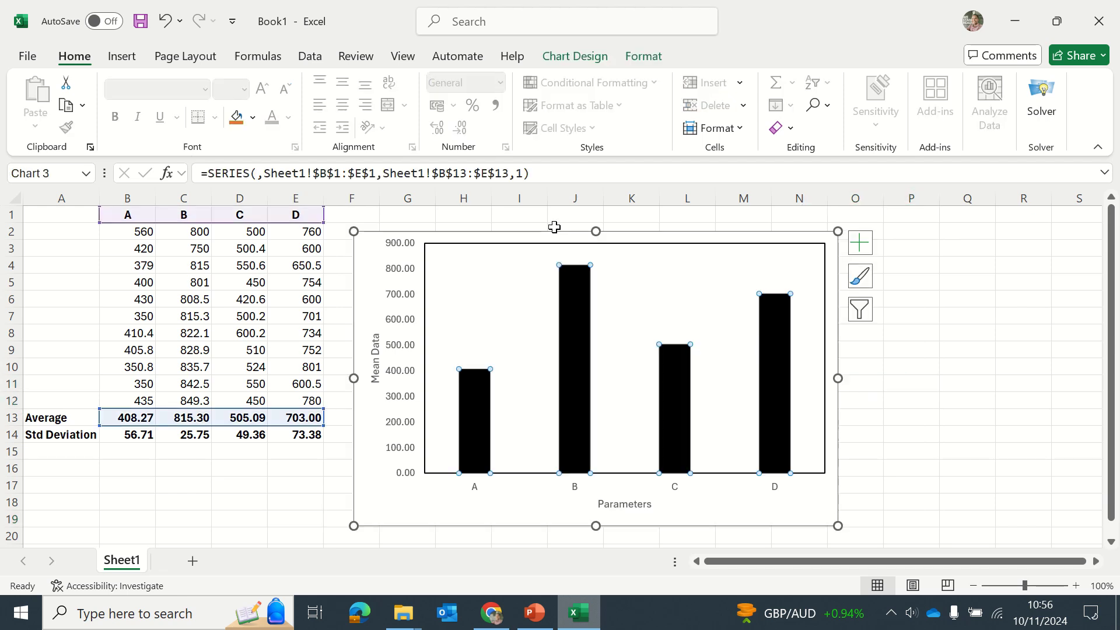
drag(555, 232, 565, 246)
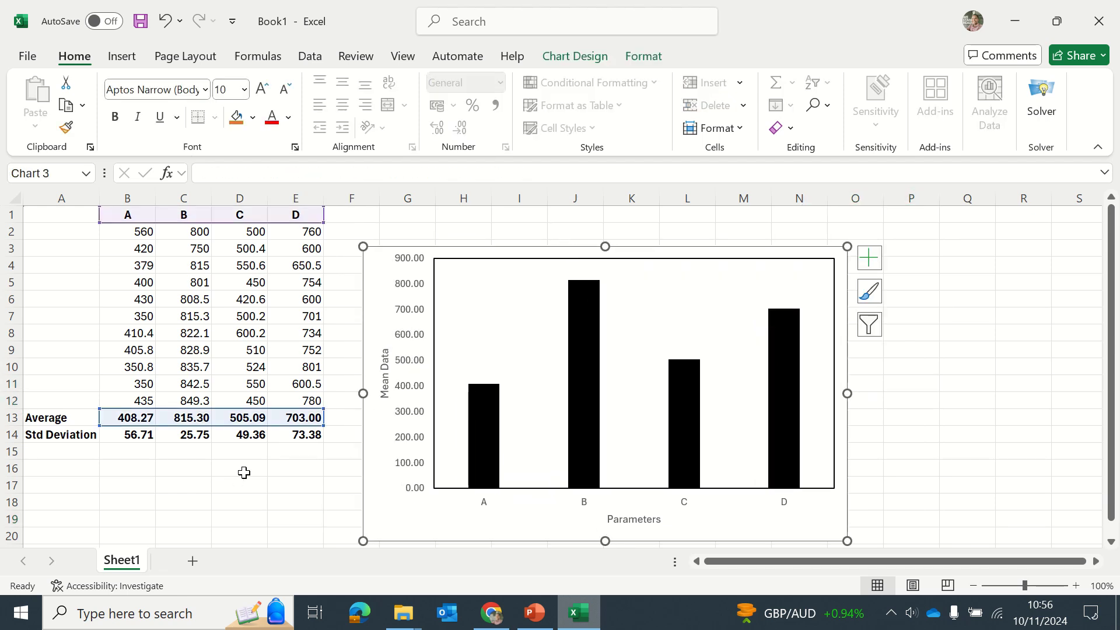
click(227, 490)
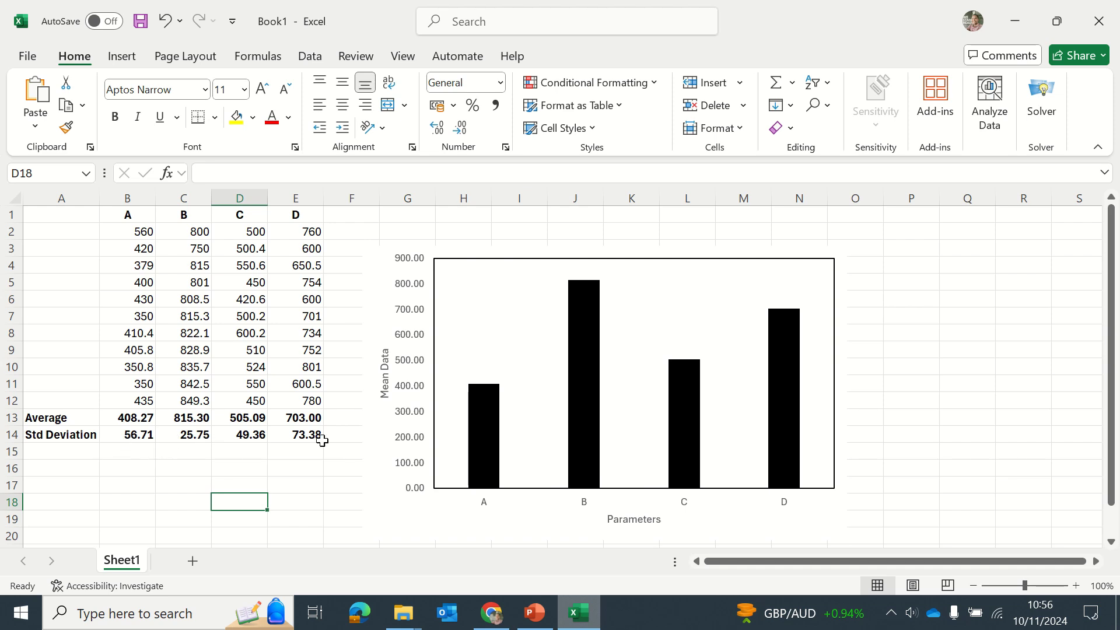
Step: Add error bars to the column series through the detailed error bar options
click(489, 408)
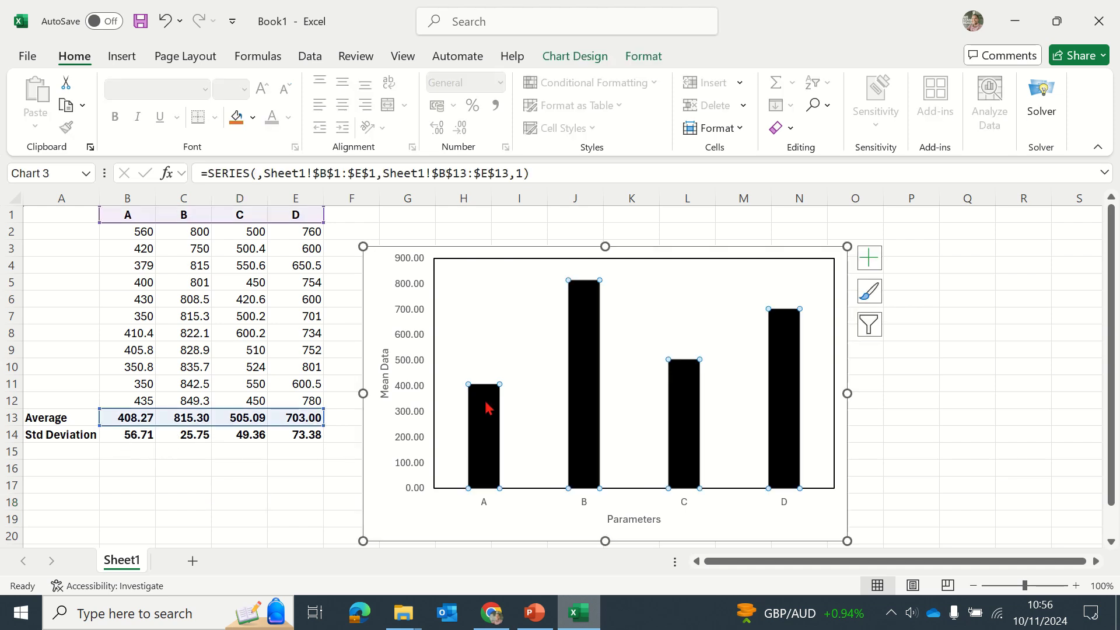
click(565, 61)
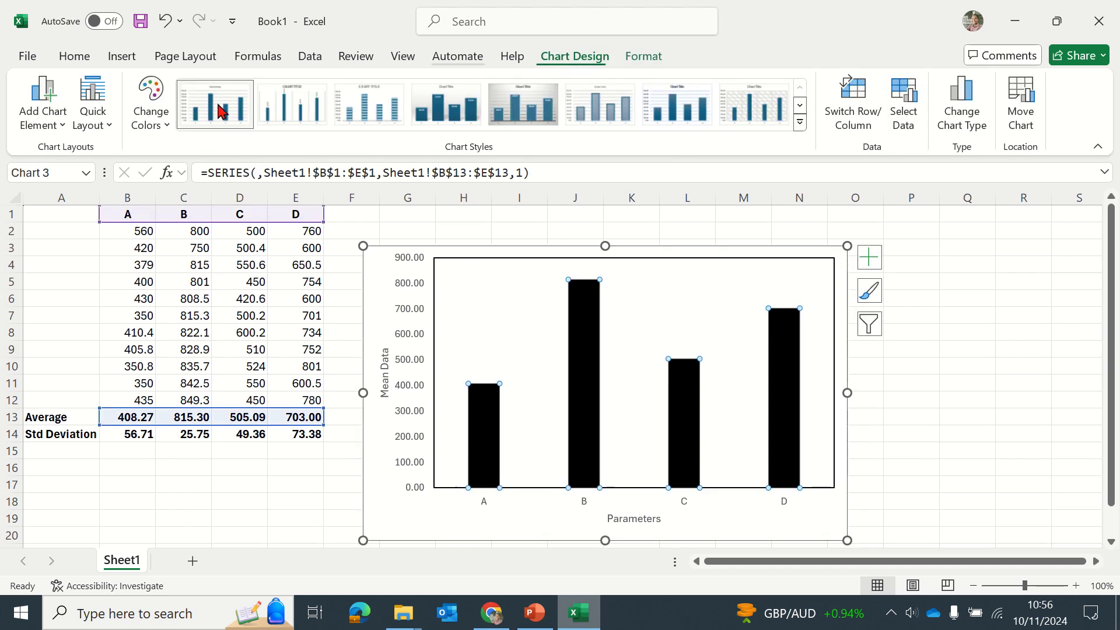
click(61, 126)
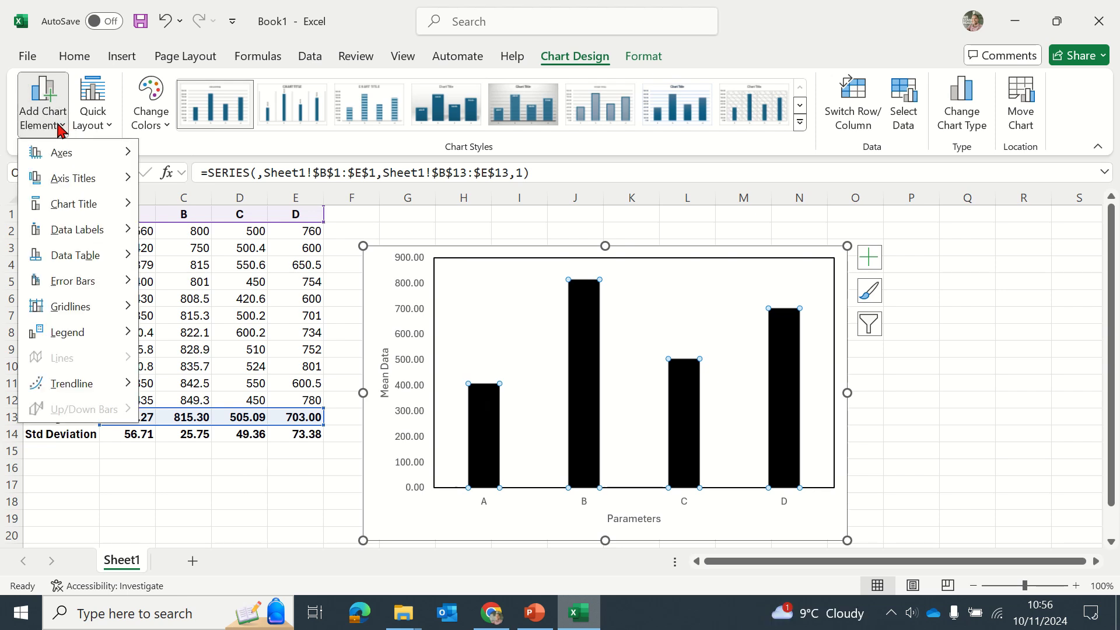
mouse_move(65, 257)
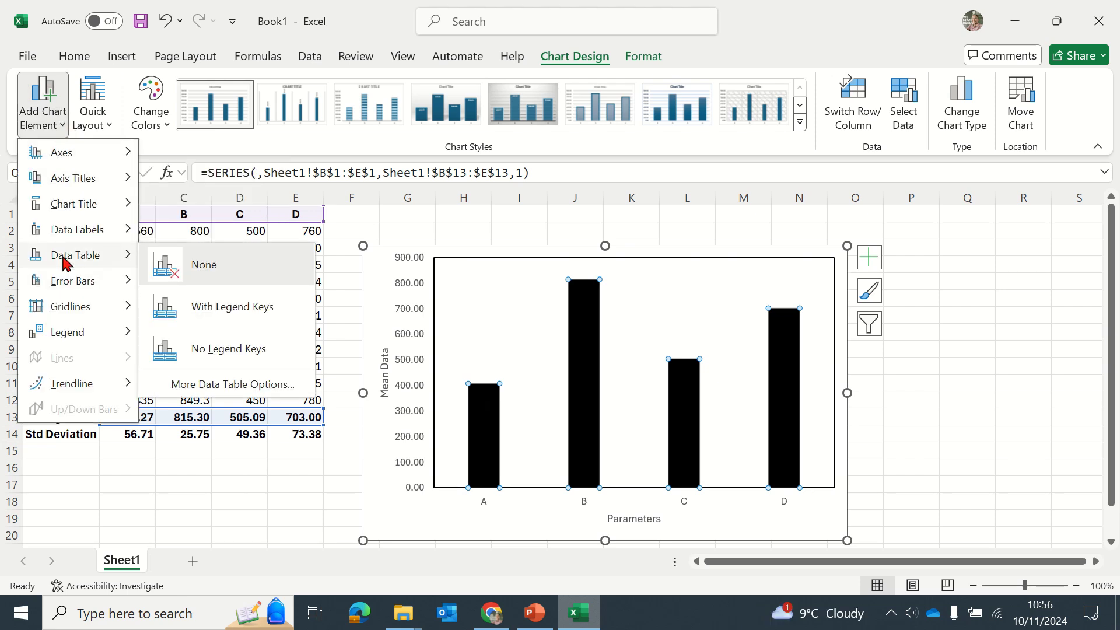
mouse_move(101, 284)
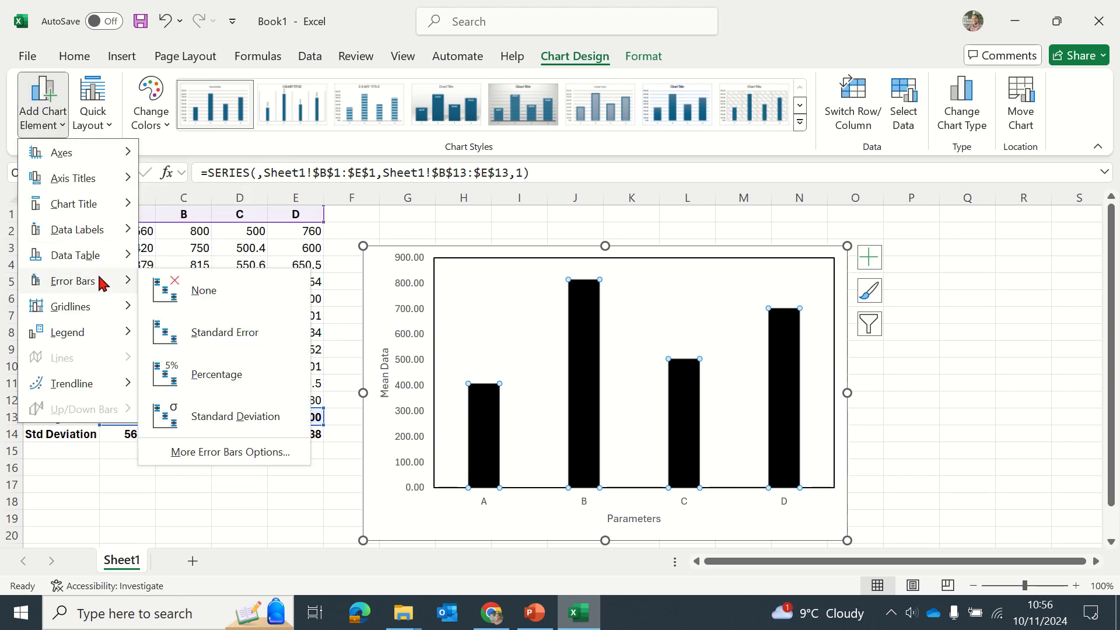
click(204, 453)
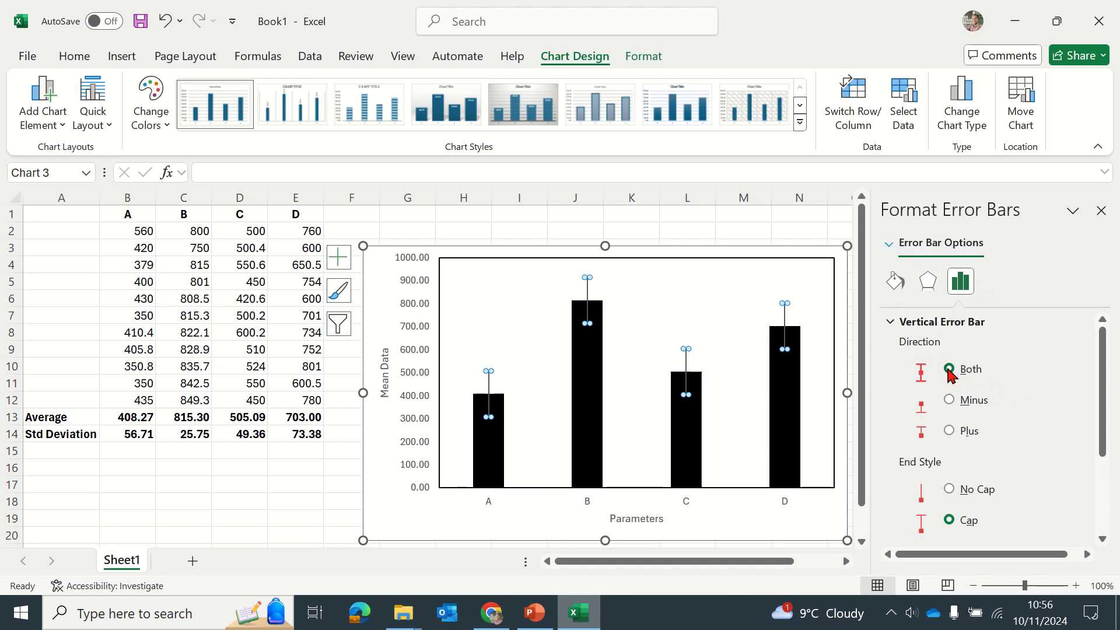
Step: Switch the error amount to Custom and set the positive error value to the standard deviations in B14:E14
scroll(1035, 425, down, 4)
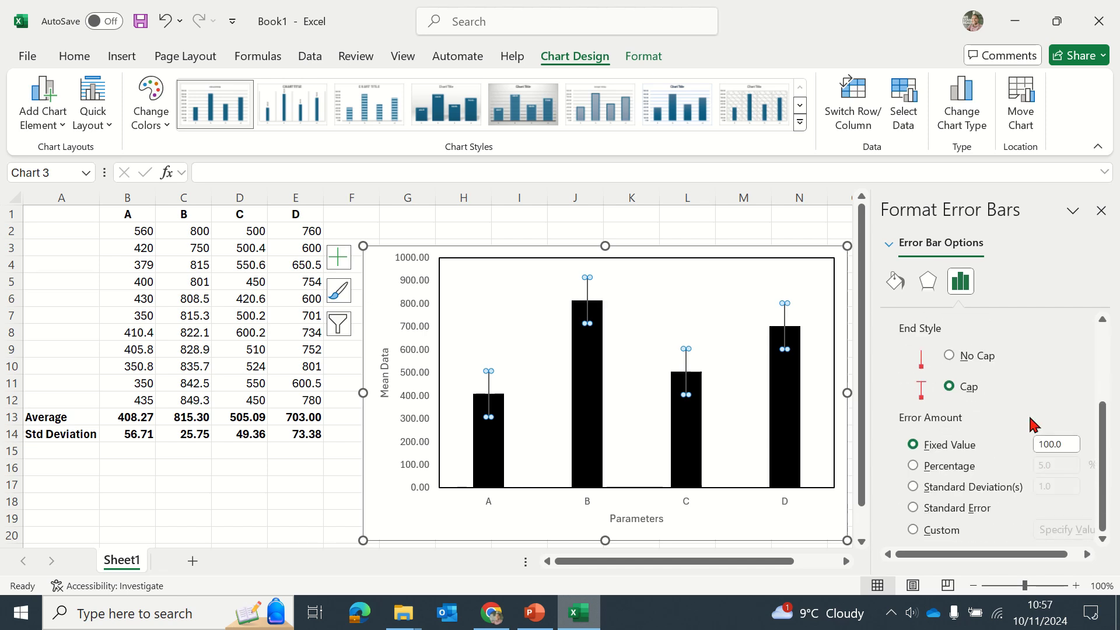
click(914, 532)
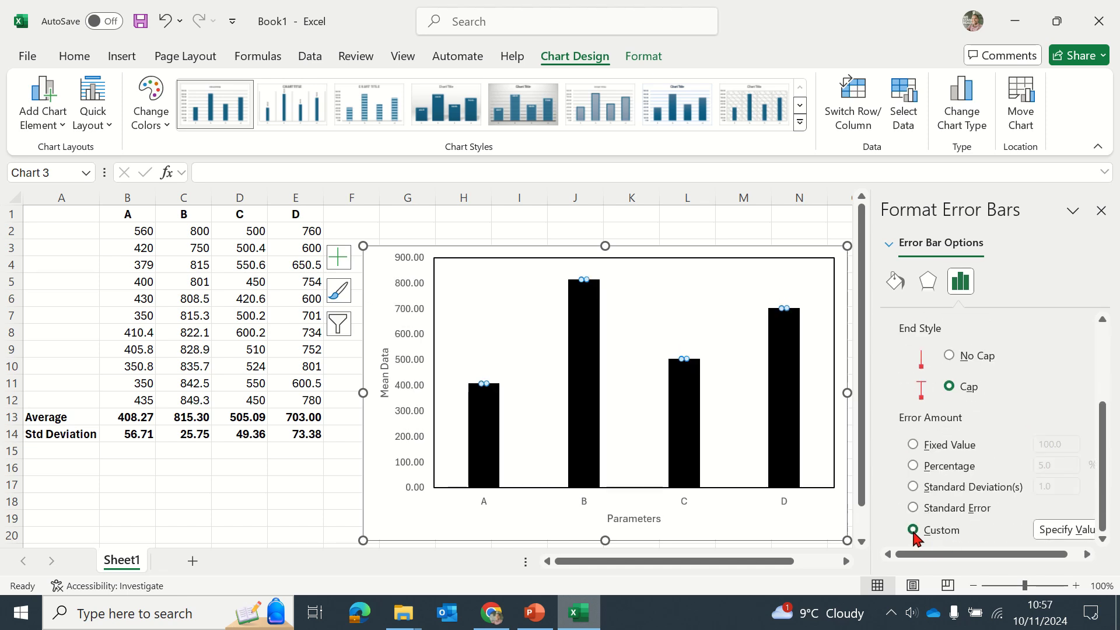
click(1058, 530)
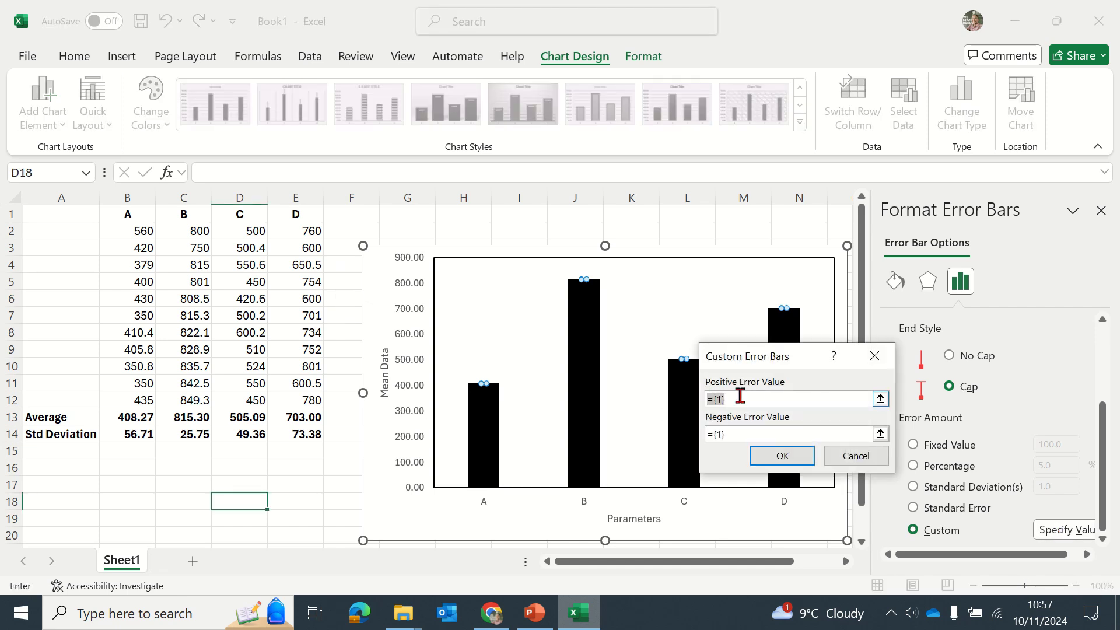
drag(126, 435, 289, 436)
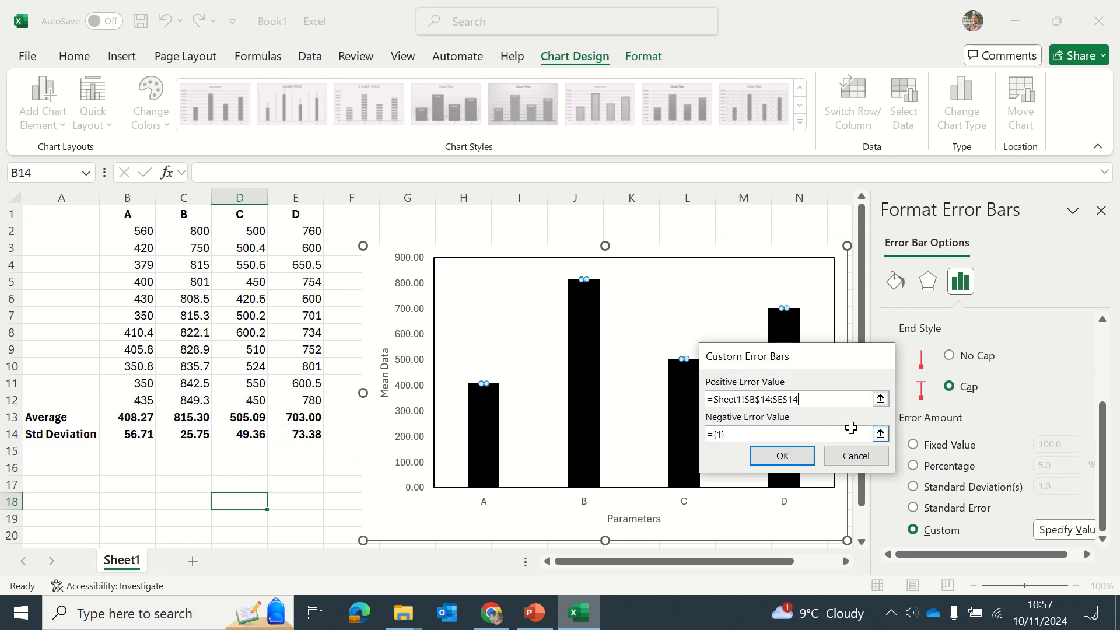
key(Return)
Step: Set the custom negative error value to the standard deviations in B14:E14 and close the error bar formatting
click(1062, 532)
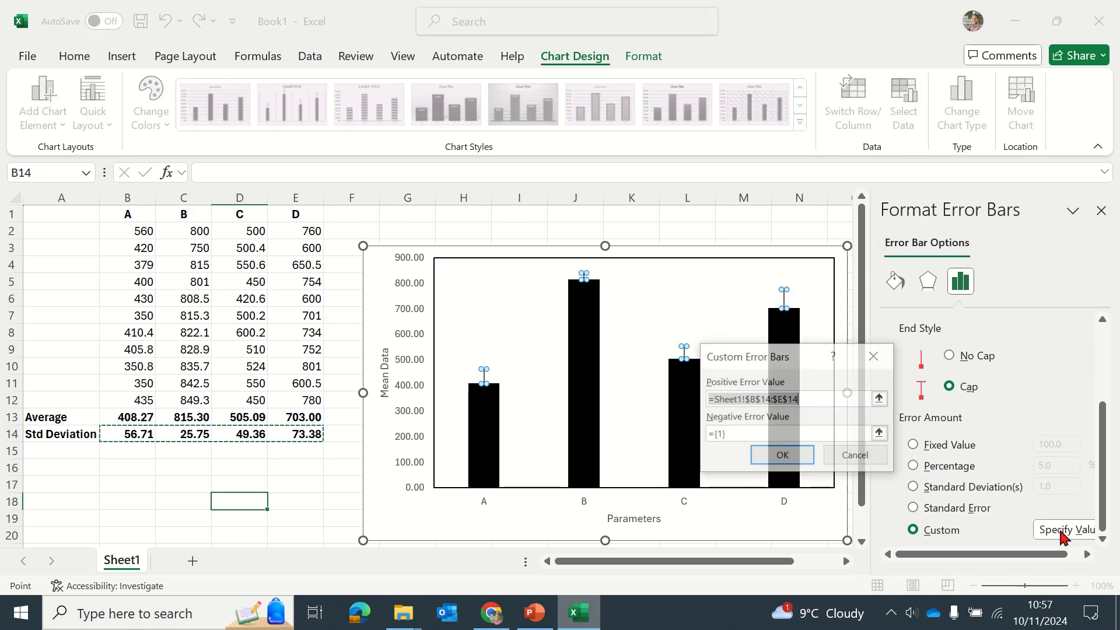
click(881, 436)
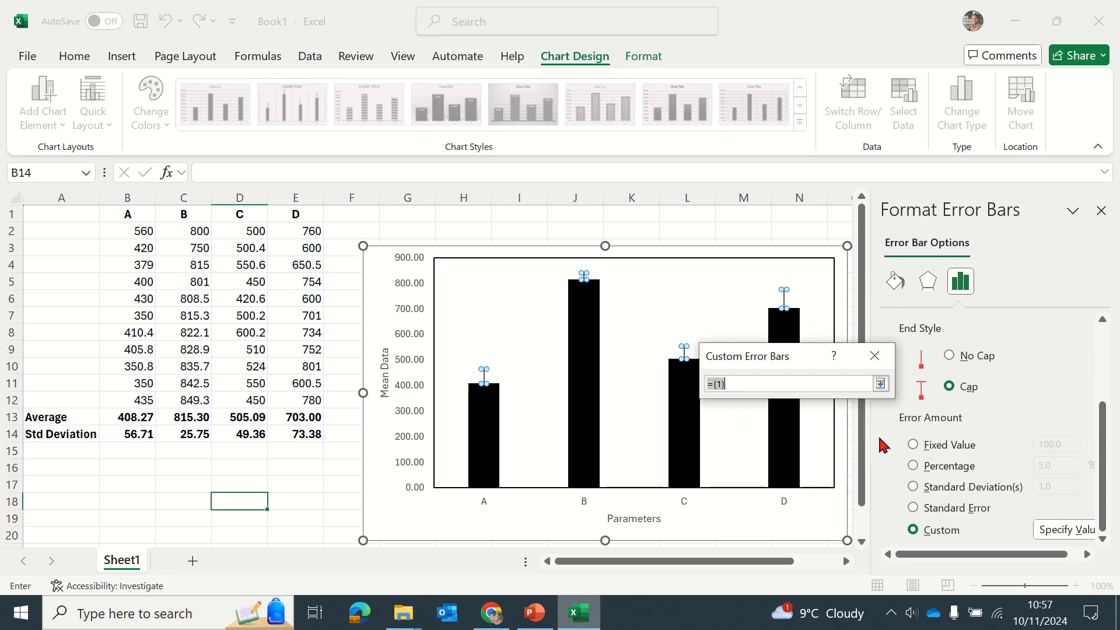
drag(137, 434, 286, 432)
key(Return)
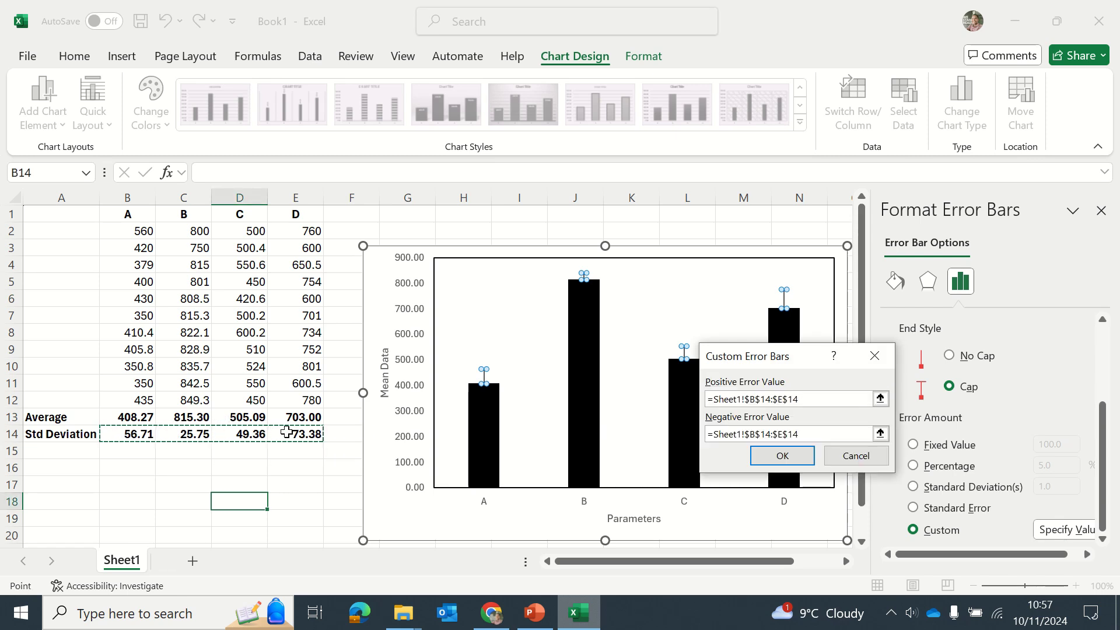
click(780, 455)
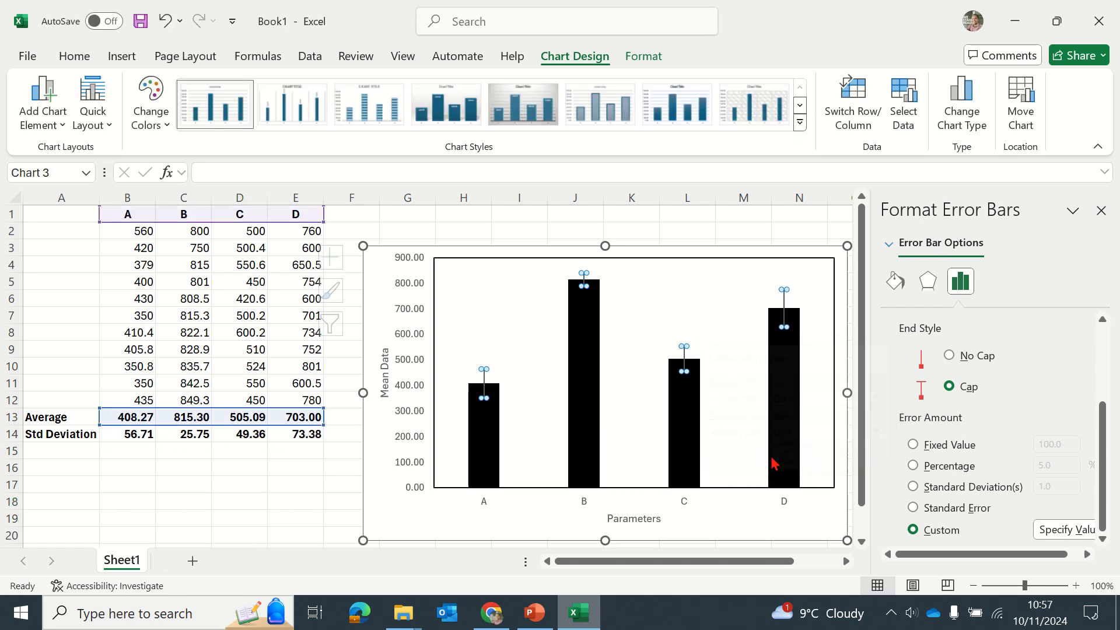
click(1101, 211)
click(913, 399)
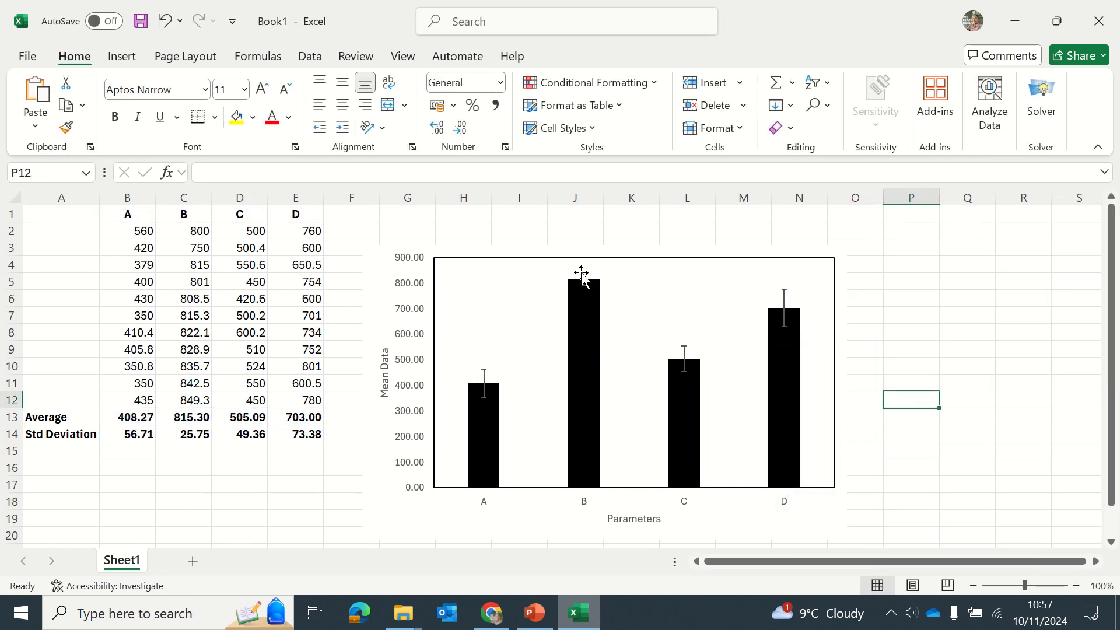
Step: Format the error bars as a solid red line with a width of 1.5 pt
click(483, 375)
double_click(483, 376)
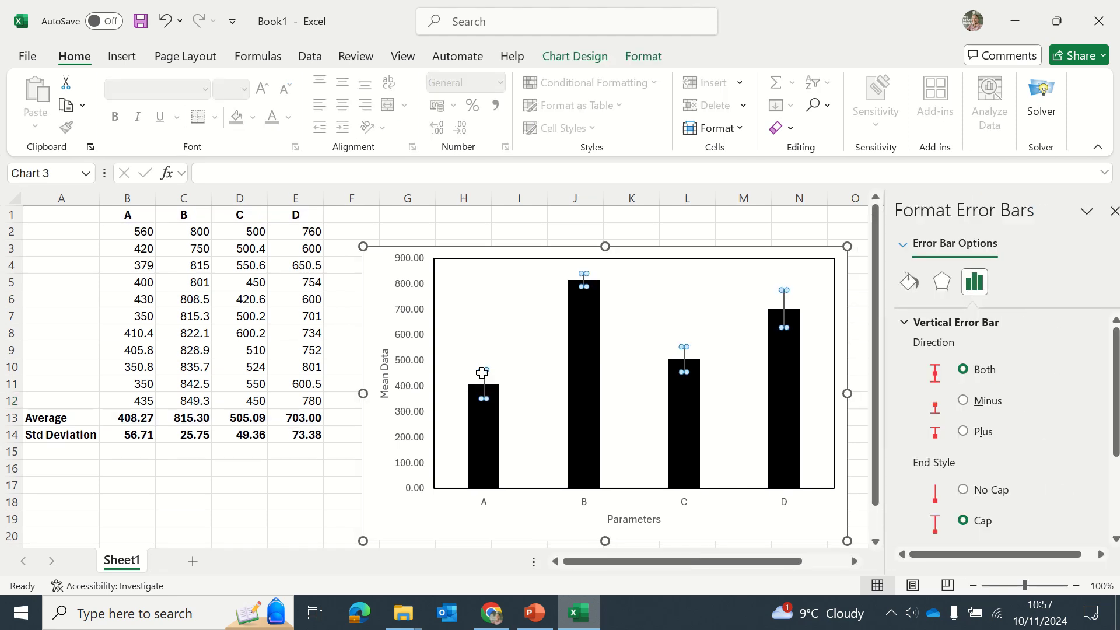
click(898, 282)
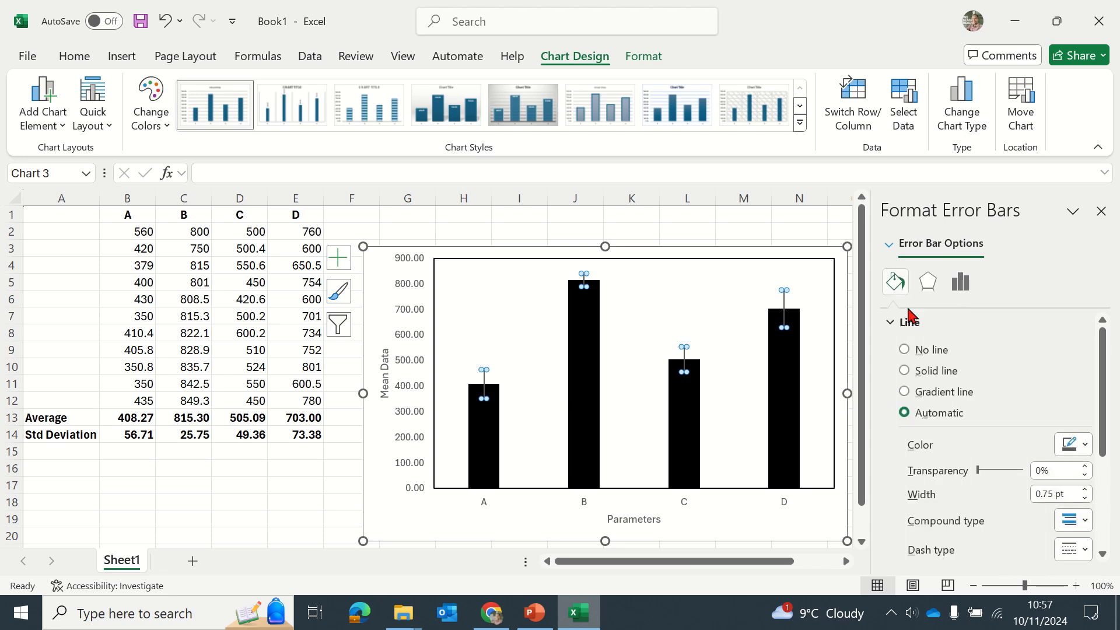
click(911, 368)
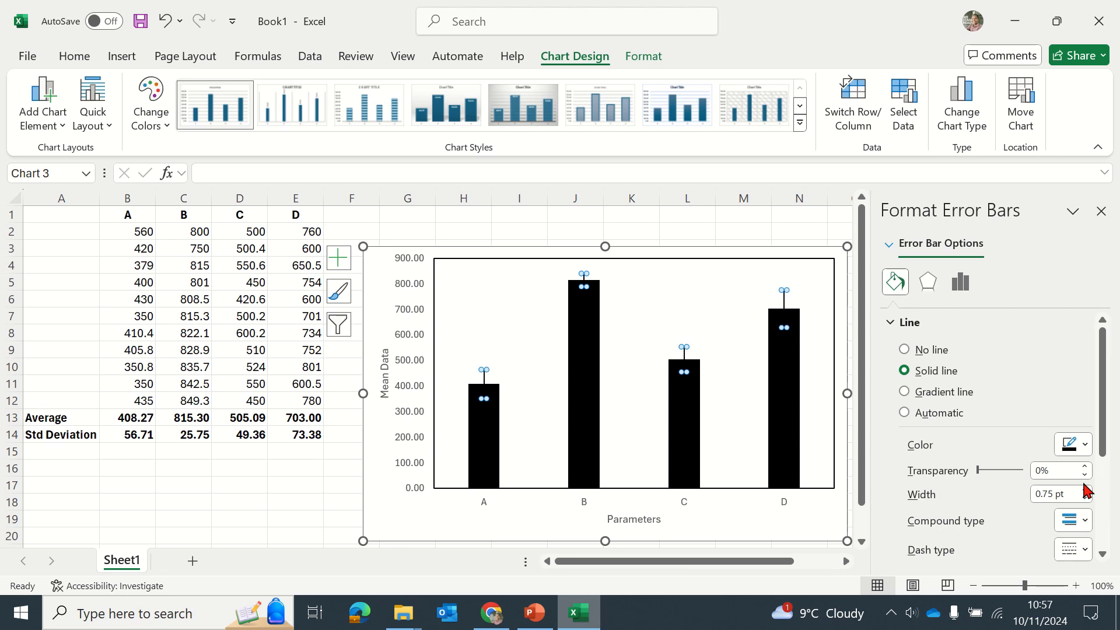
click(1076, 446)
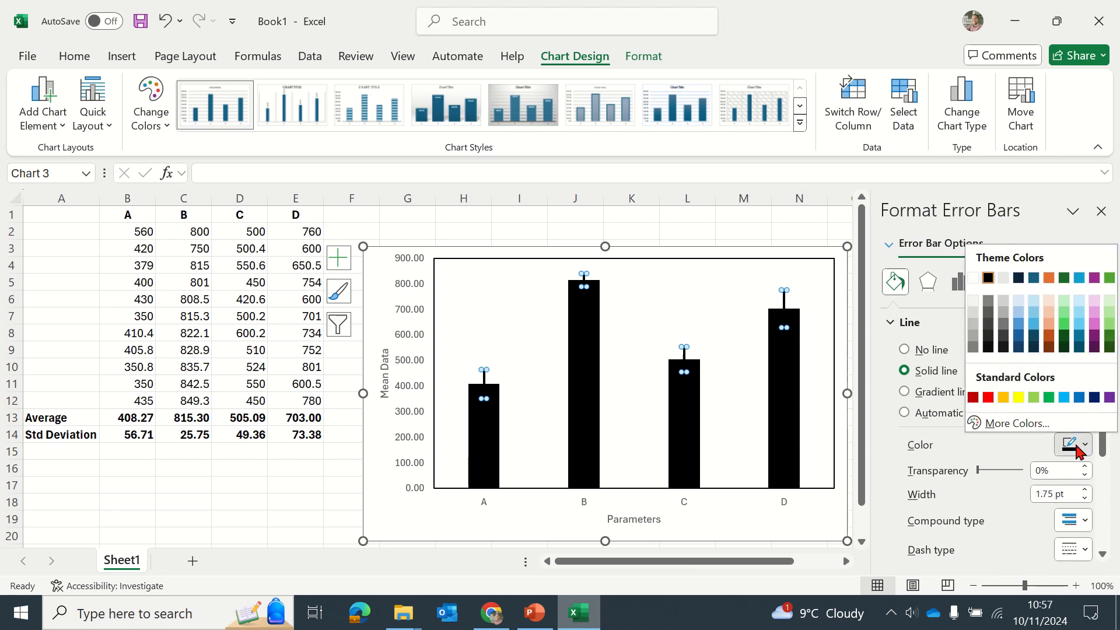
click(991, 396)
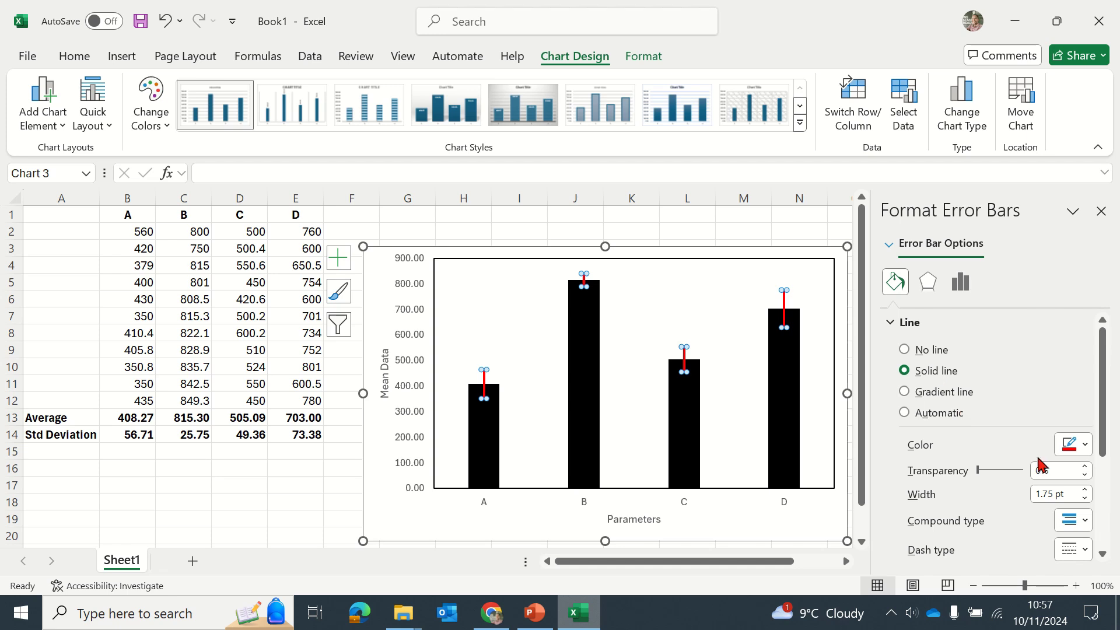
click(1085, 491)
click(1085, 491)
click(1085, 491)
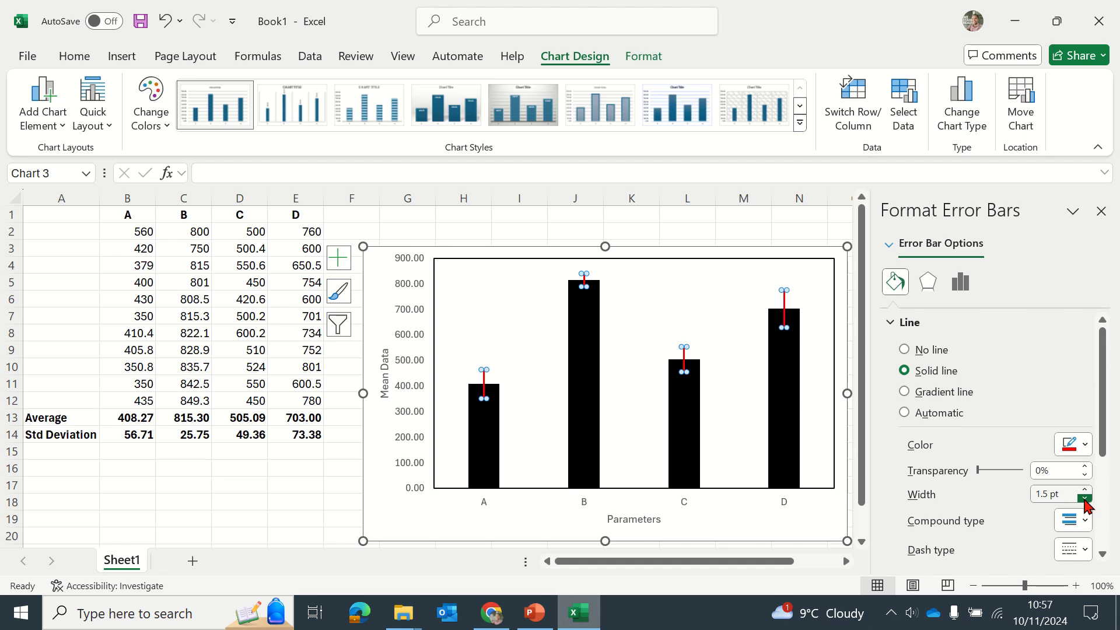
Step: Close the error bar formatting and shift the column chart slightly up and over the edge of the data
click(817, 428)
click(1101, 211)
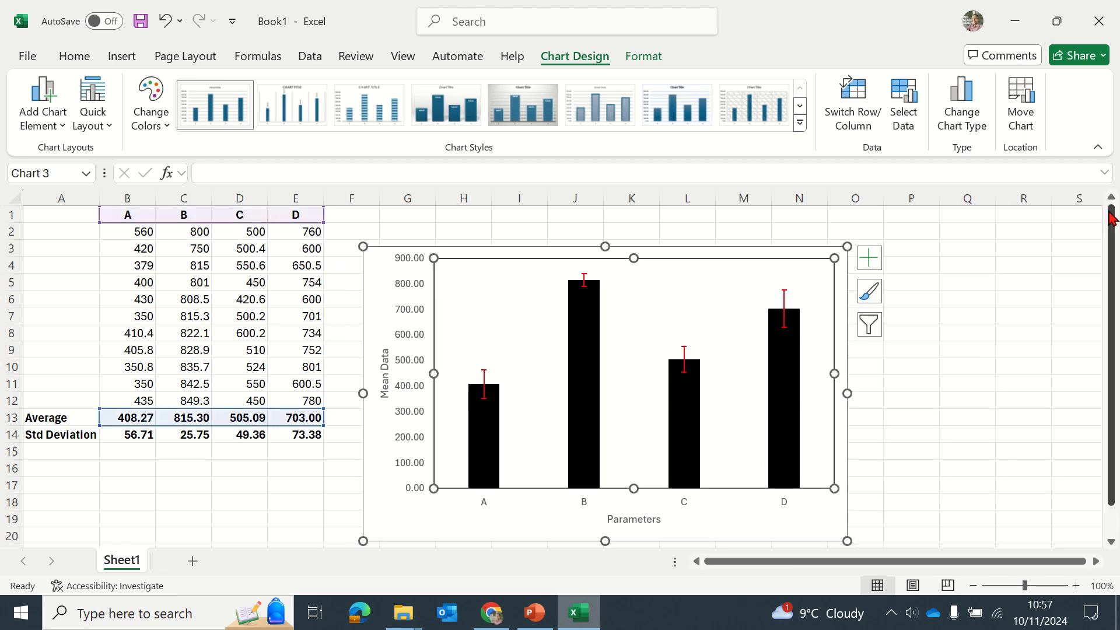
click(362, 469)
drag(362, 469, 298, 455)
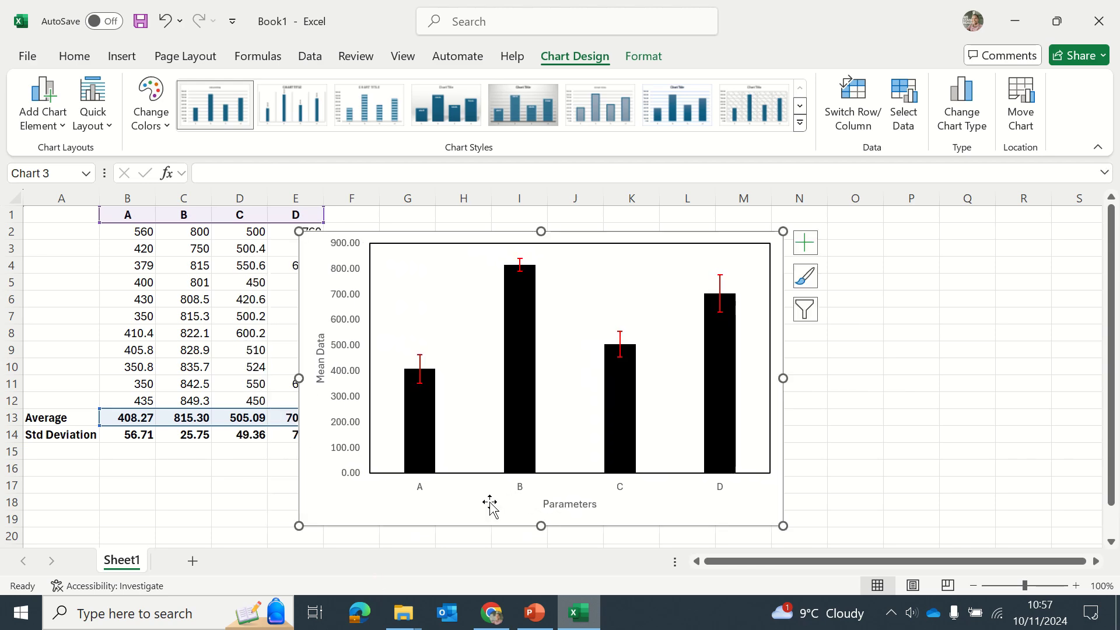
Step: Look at the published error-bar plots in Chrome, return to Excel and move the column chart clear of the data, across columns J to R
click(491, 612)
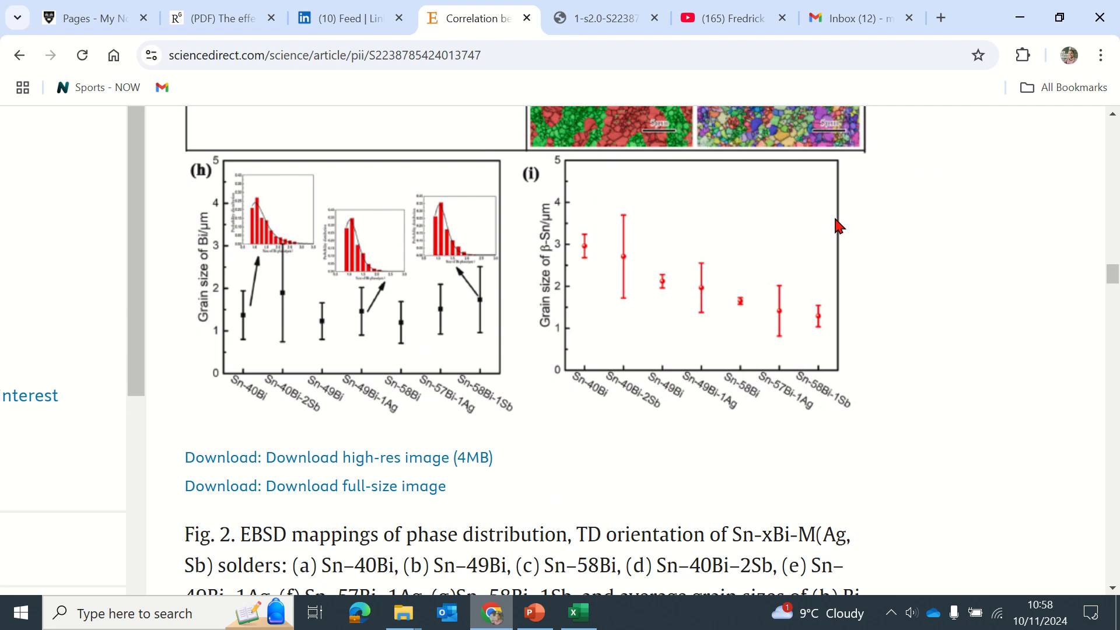
click(1020, 17)
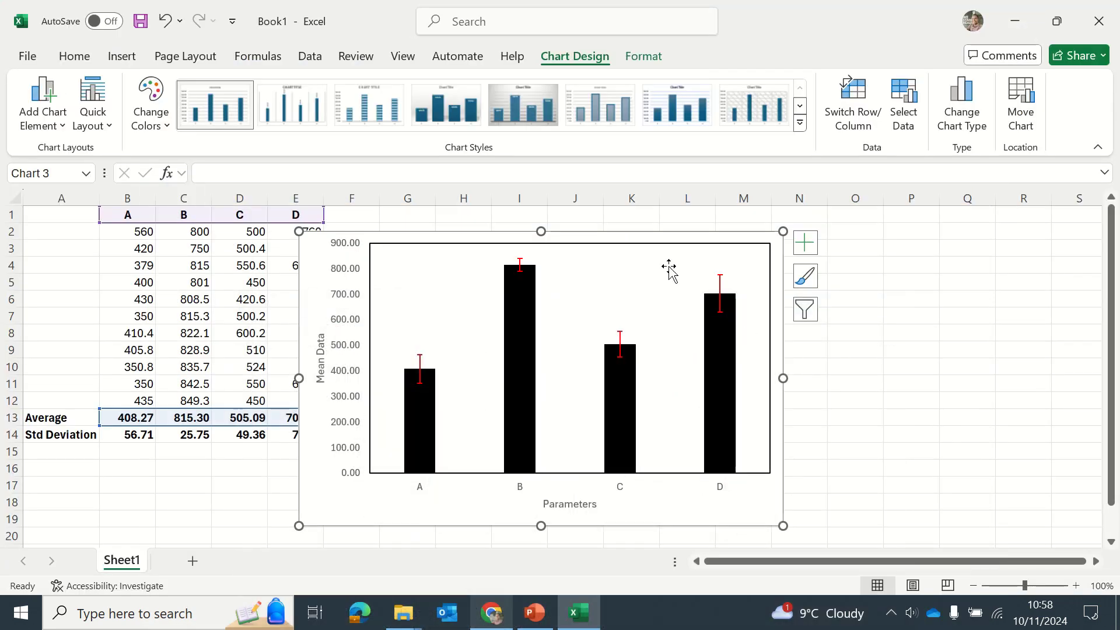
drag(622, 238, 877, 260)
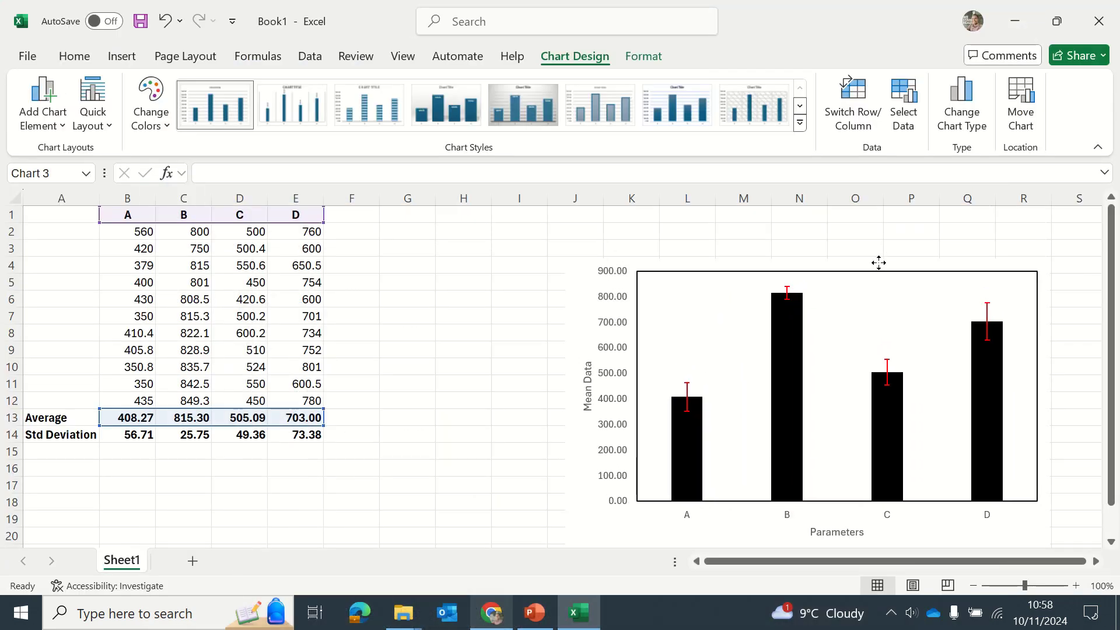
Step: Insert a markers-only scatter chart of the averages in B13:E13 and remove its gridlines
click(75, 58)
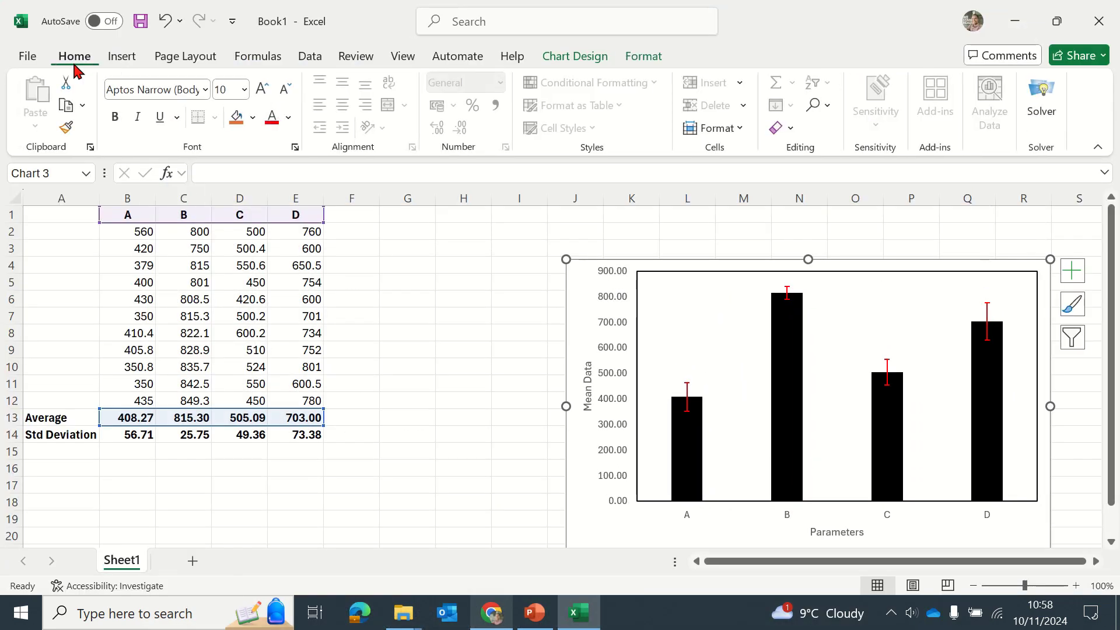
click(121, 58)
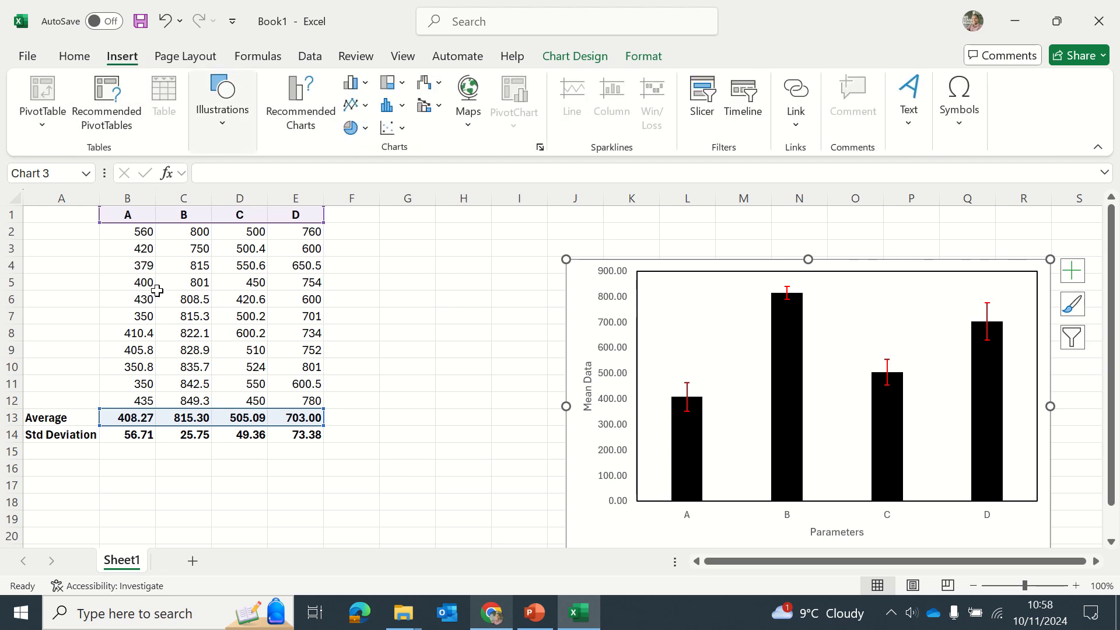
click(166, 463)
drag(122, 421, 292, 418)
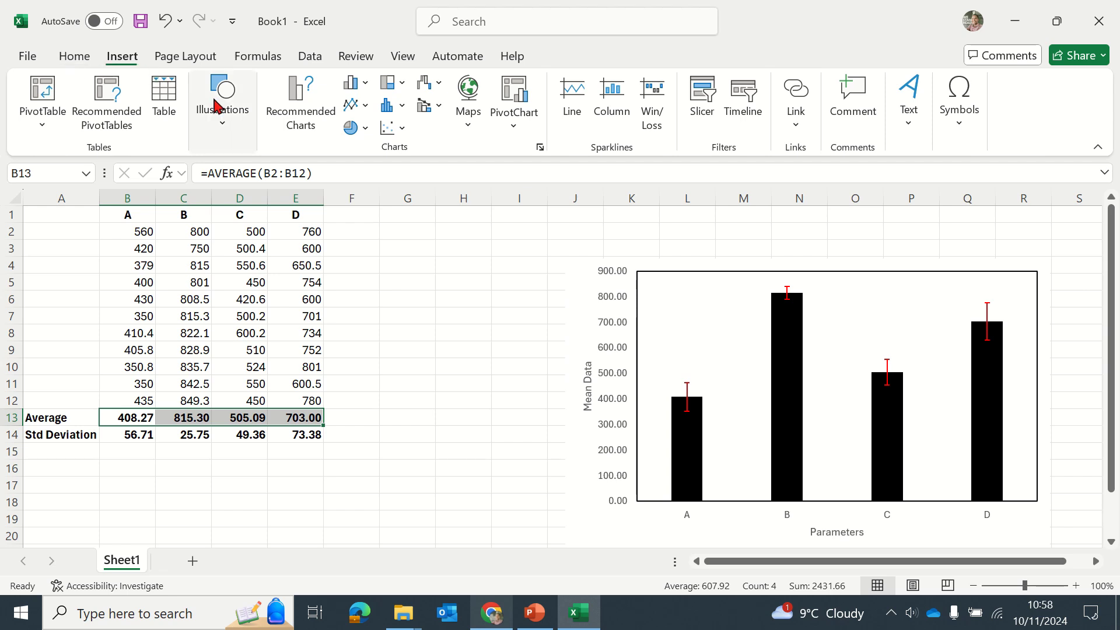
click(396, 135)
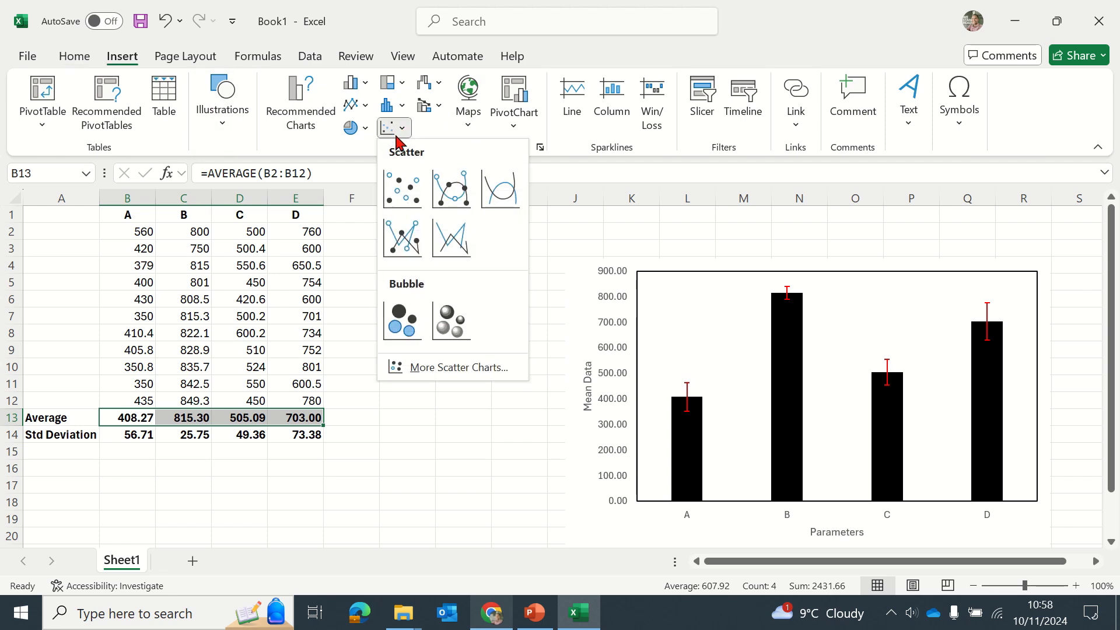
click(401, 188)
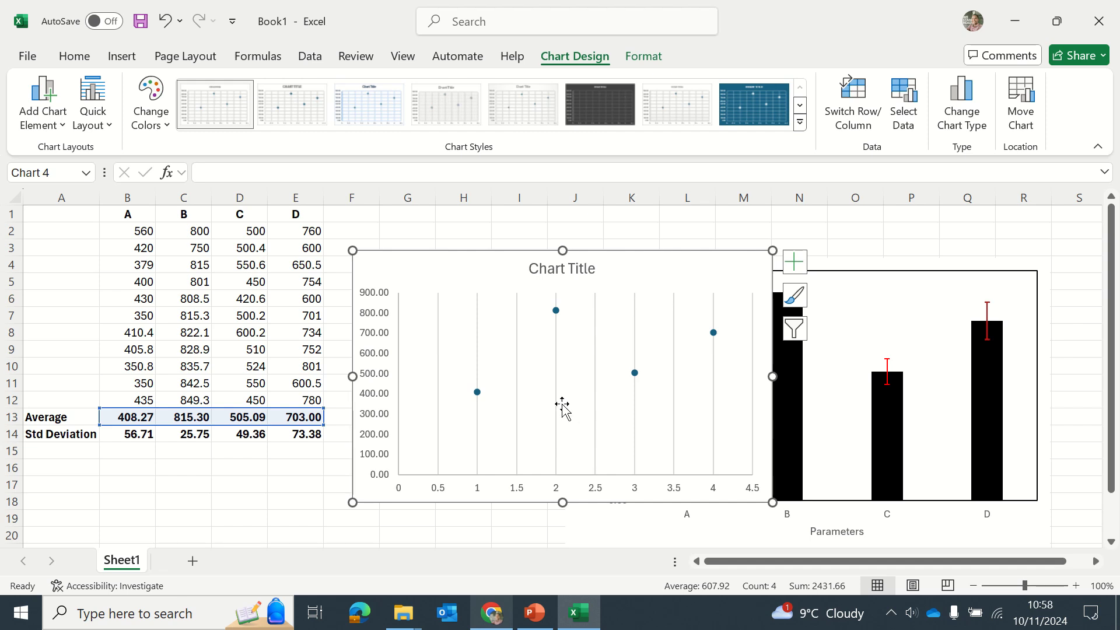
click(556, 410)
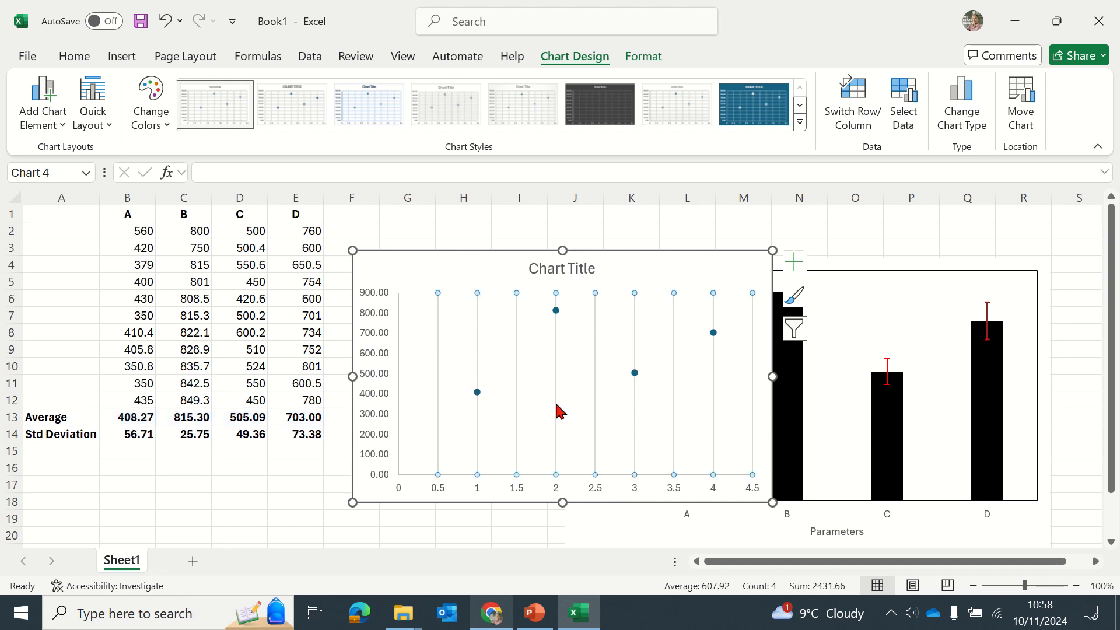
Step: Add error bars to the scatter series through the detailed error bar options
click(477, 392)
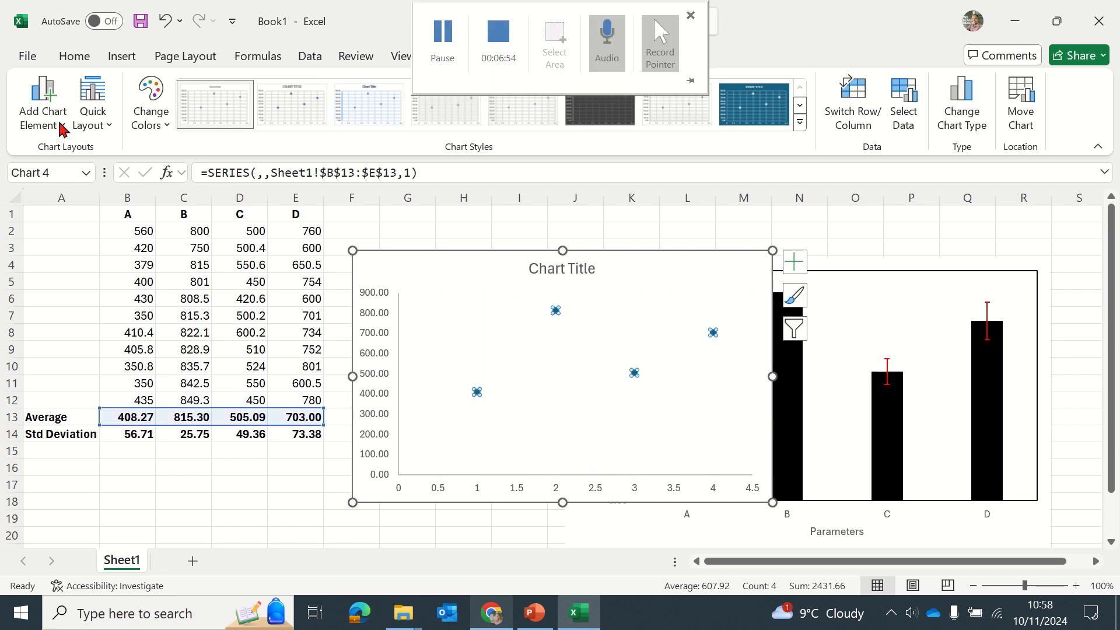
click(43, 114)
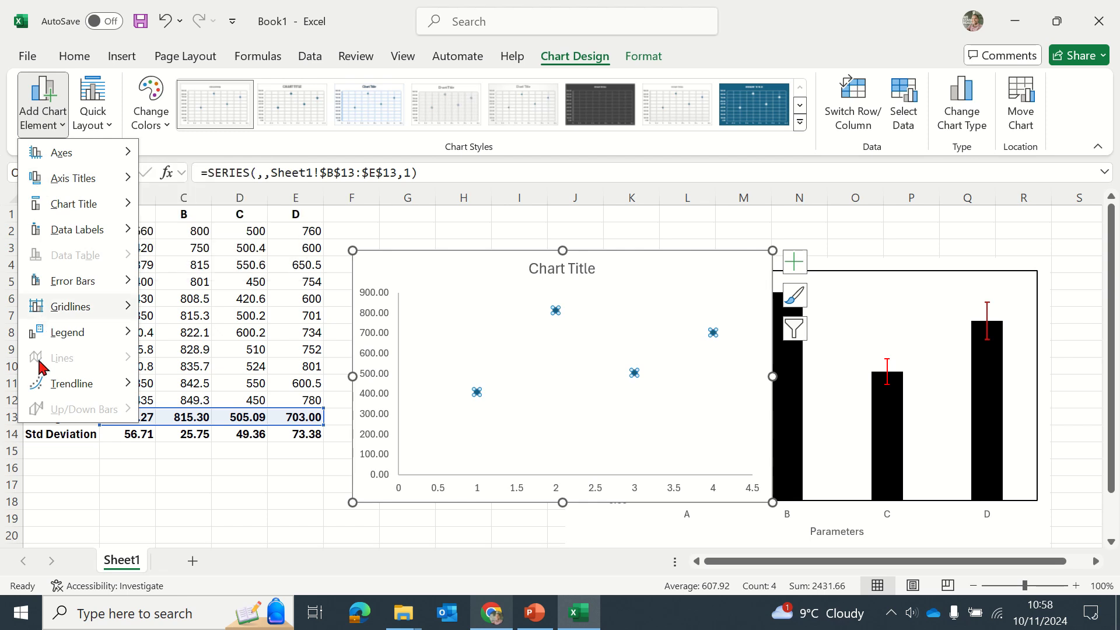
mouse_move(73, 290)
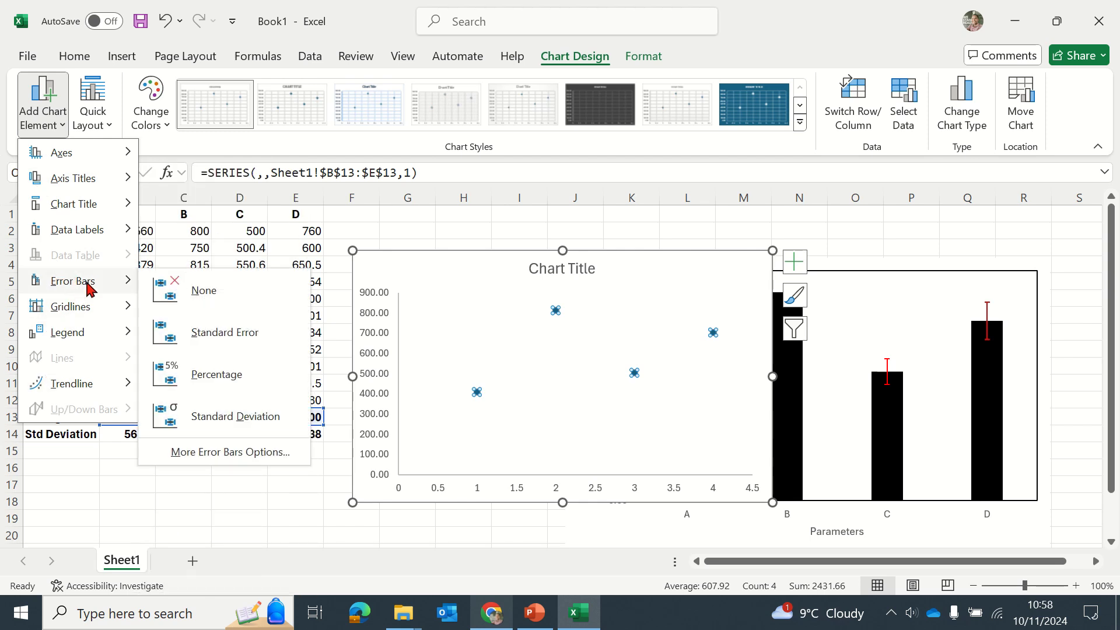
click(213, 456)
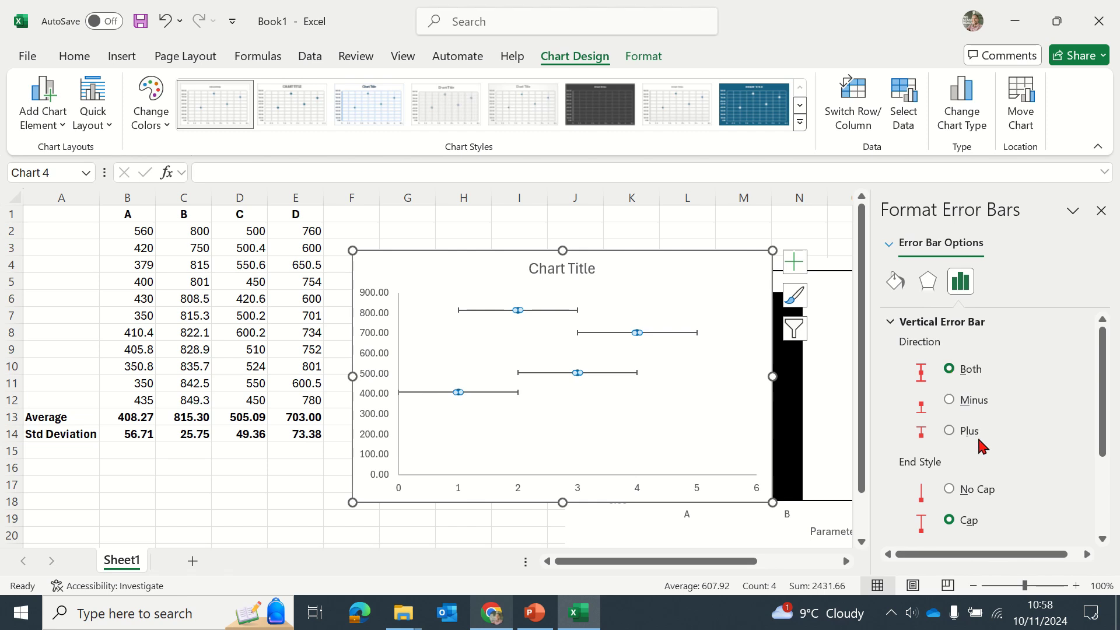
Step: Switch the vertical error amount to Custom and set the scatter series' positive error value to the standard deviations in B14:E14
scroll(980, 445, down, 3)
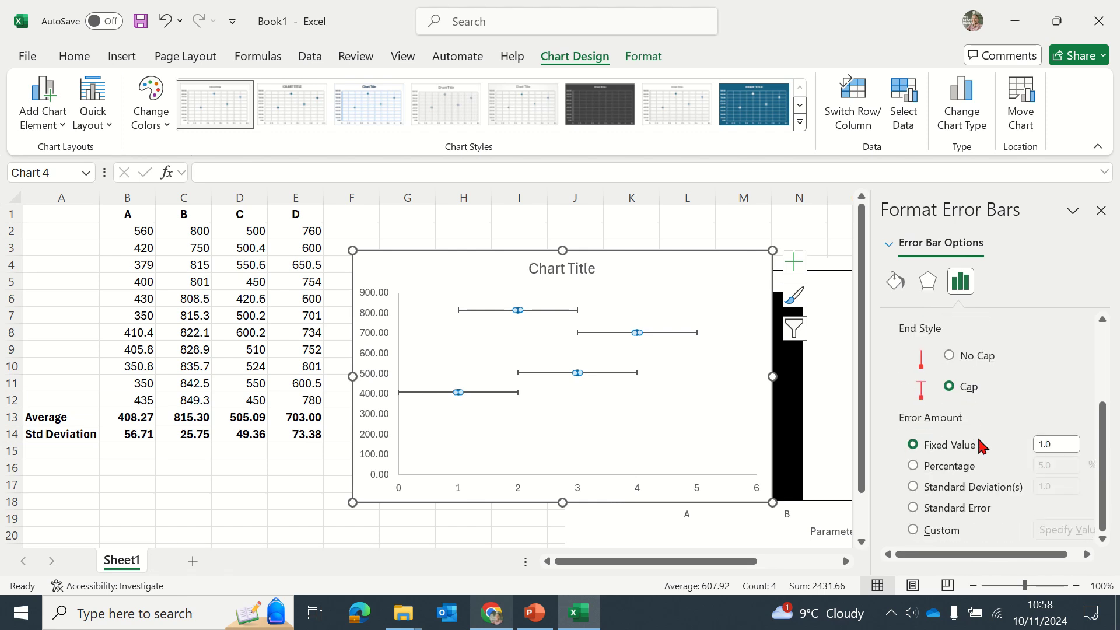
click(913, 530)
click(1058, 530)
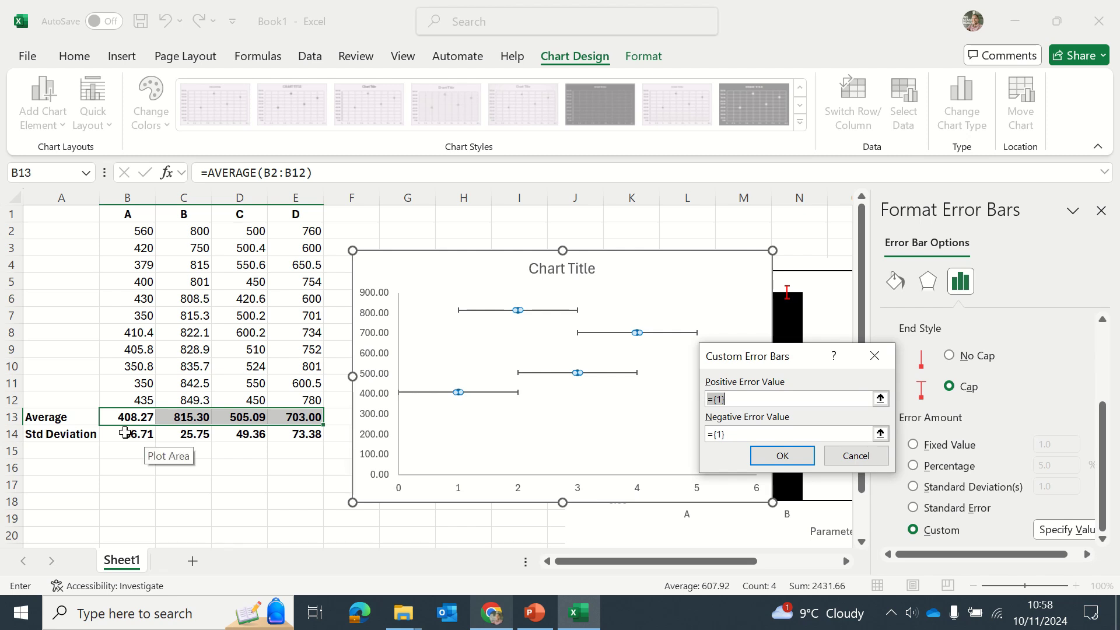
drag(126, 434, 295, 437)
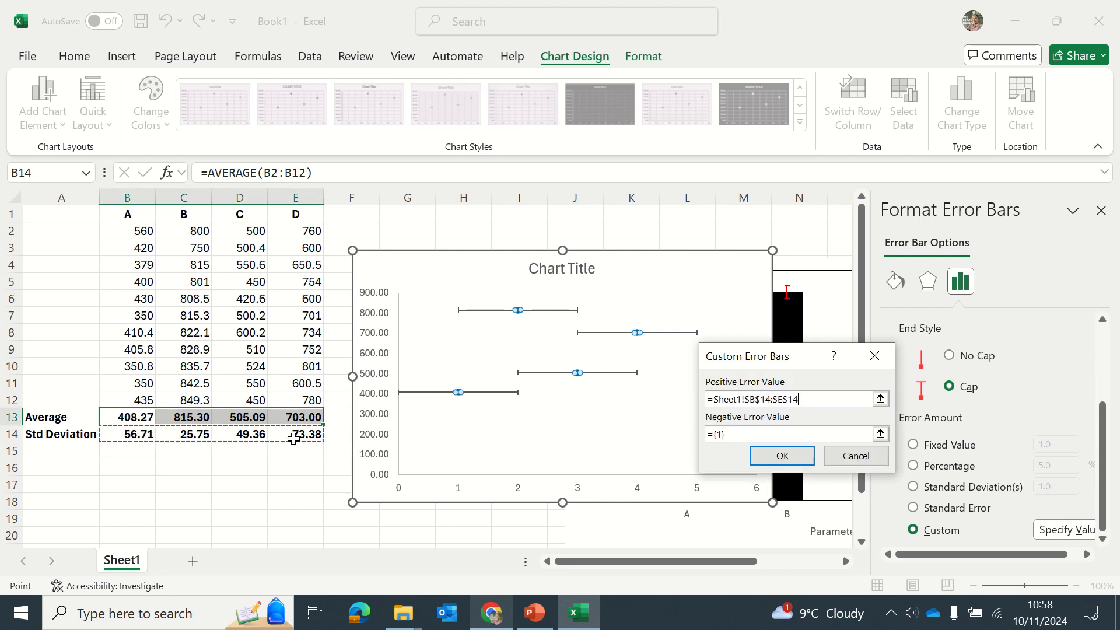
key(Return)
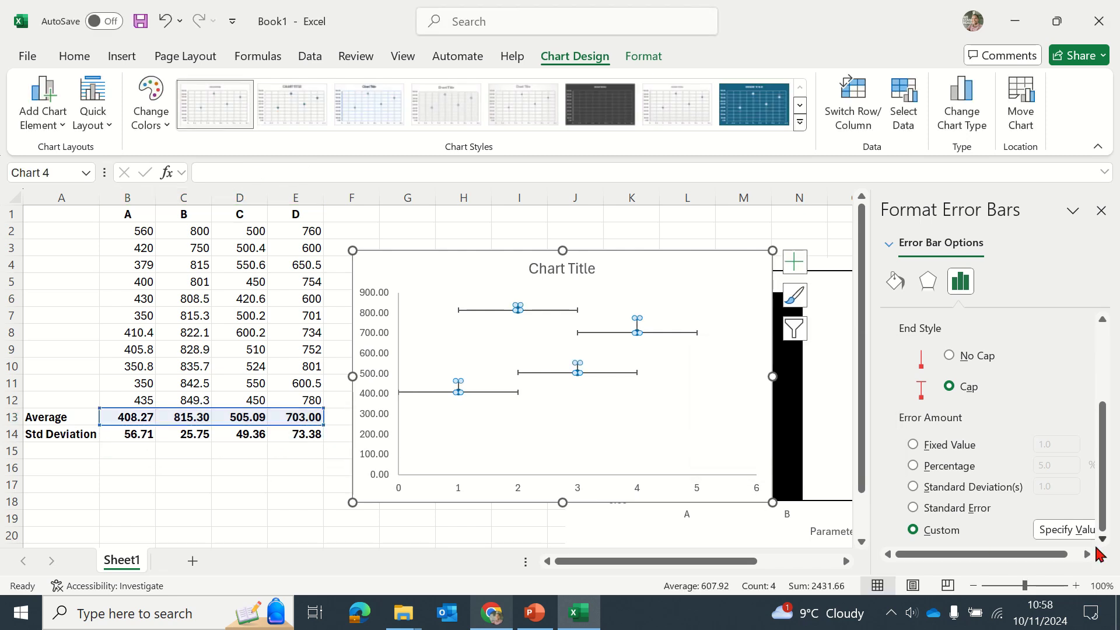
Step: Set the scatter series' custom negative error value to B14:E14 and close the error bar formatting
click(1066, 531)
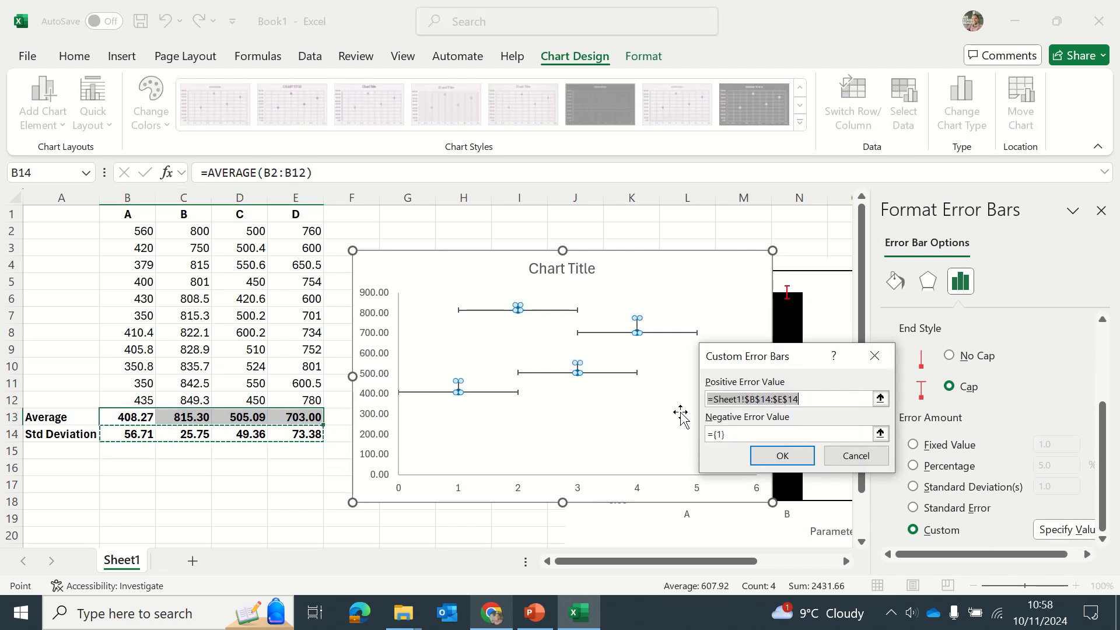
click(880, 434)
drag(117, 438, 289, 438)
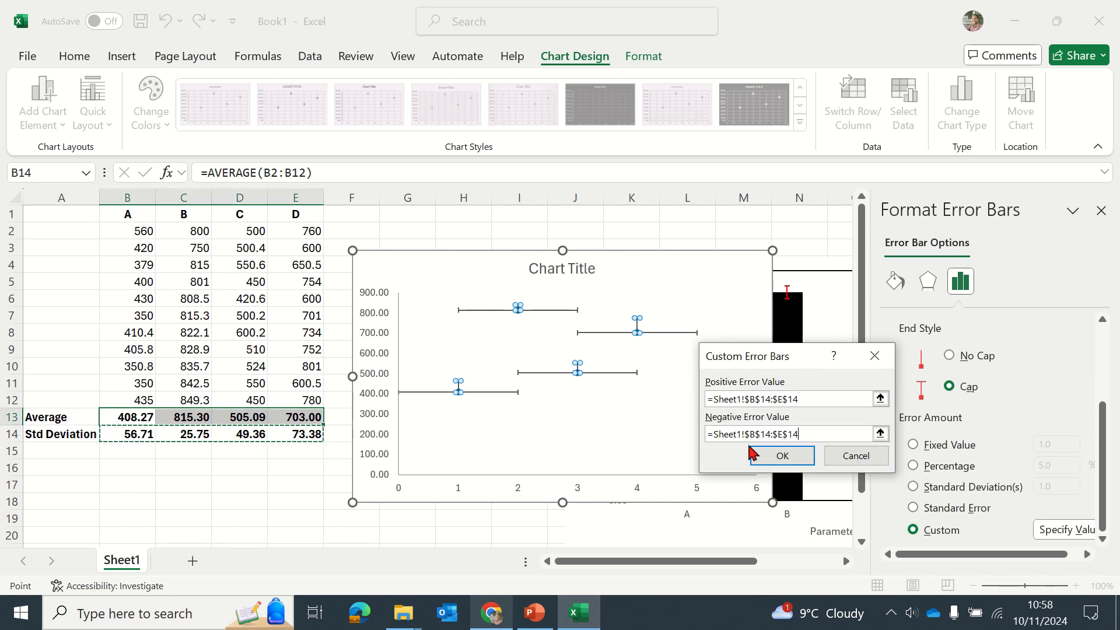
click(780, 457)
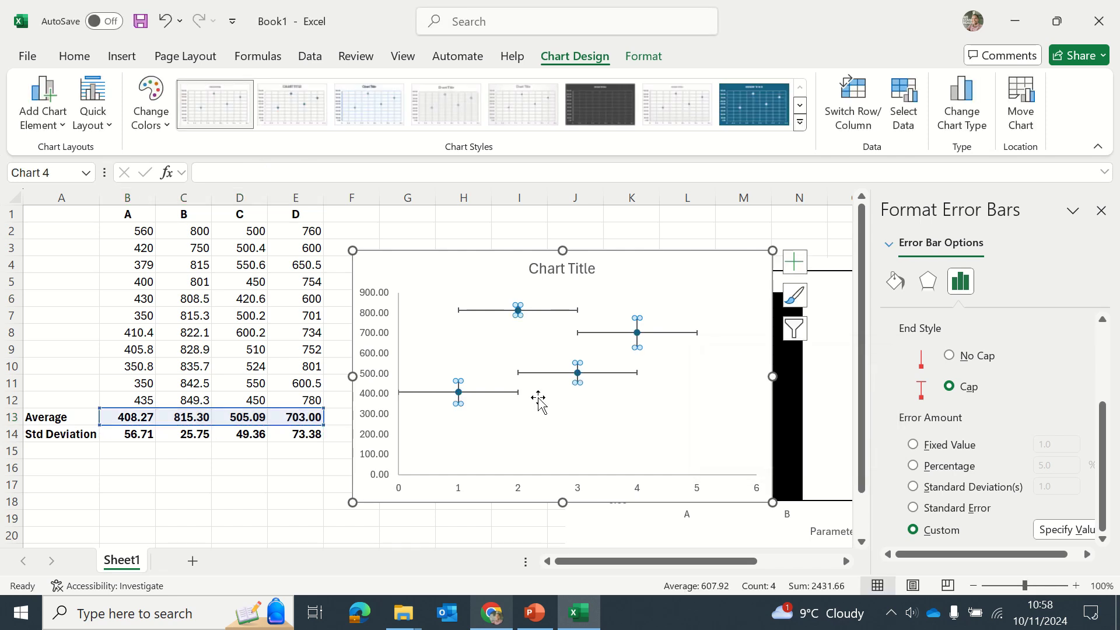
click(1103, 212)
Step: Delete the horizontal error bars and the chart title from the scatter chart
click(662, 443)
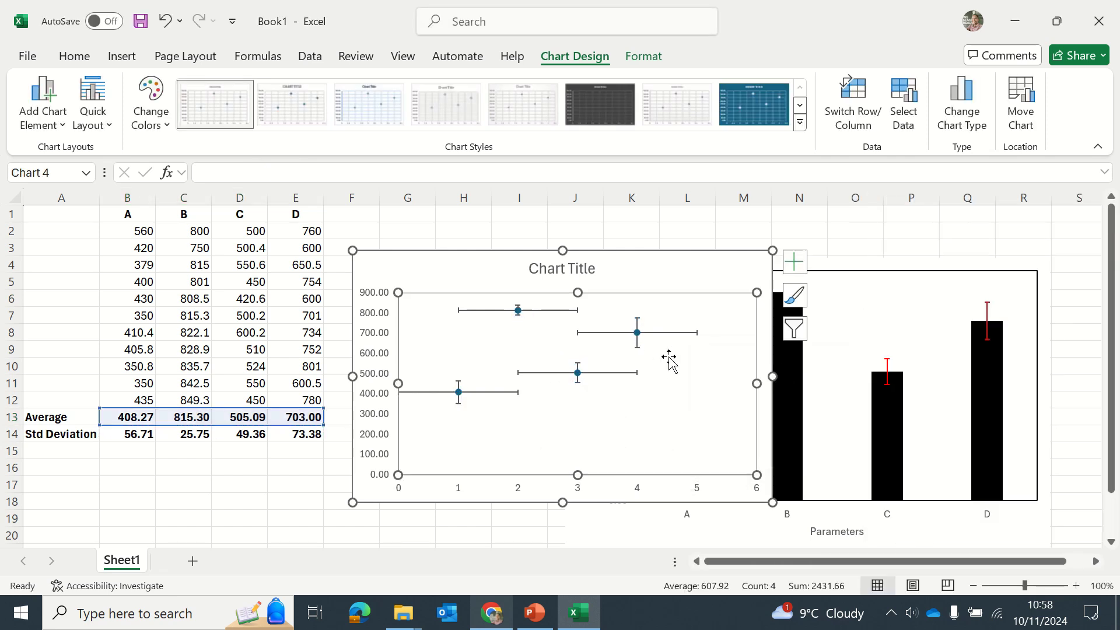
click(694, 334)
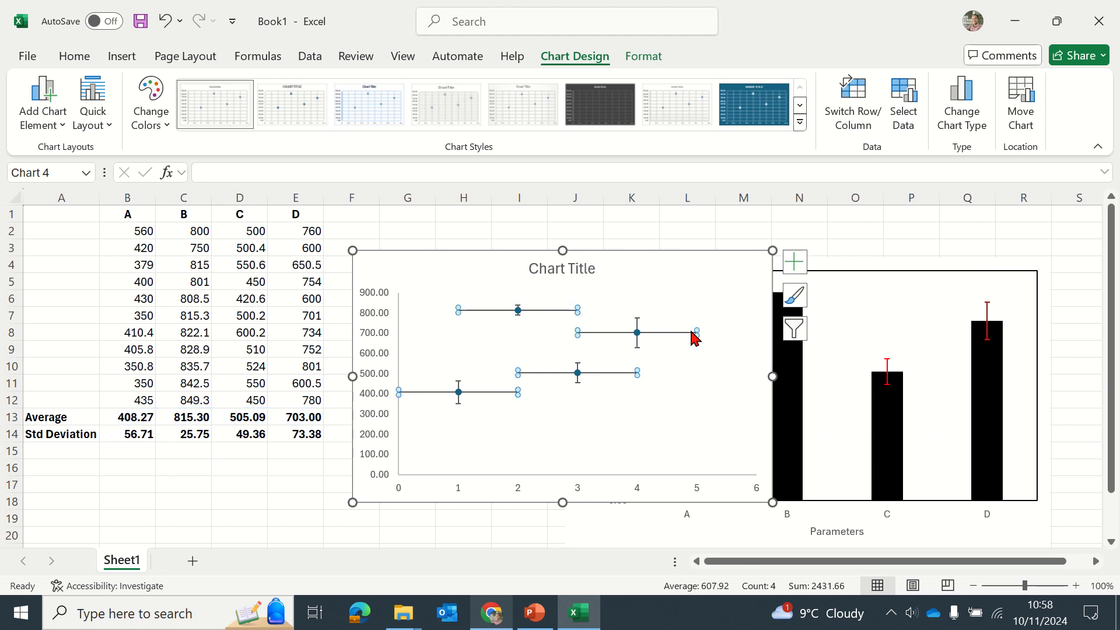
key(Delete)
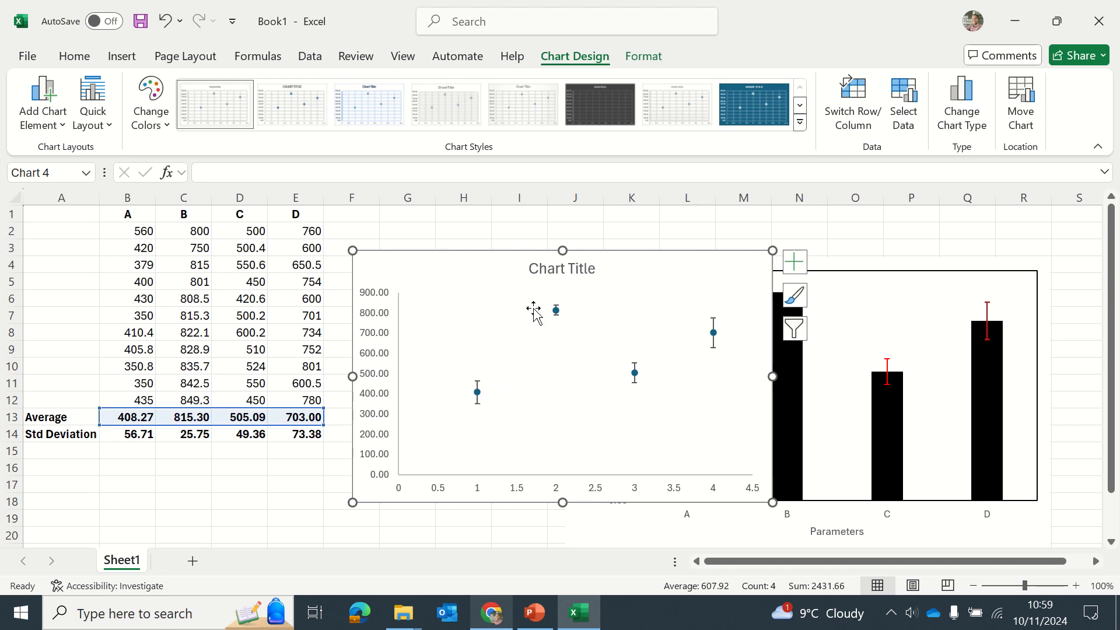
click(576, 269)
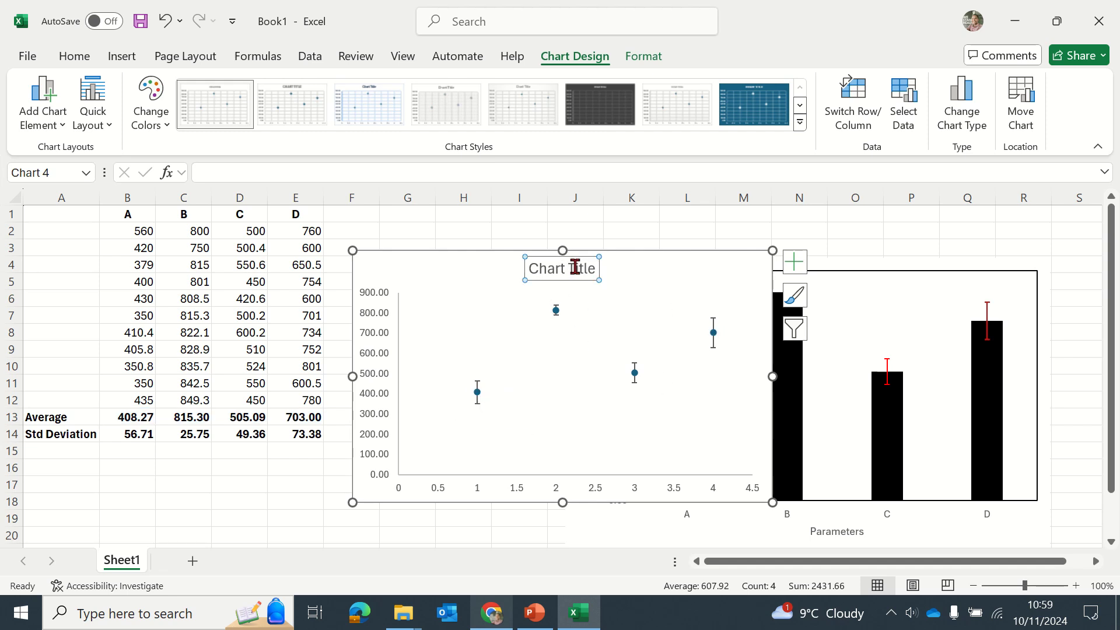
key(Delete)
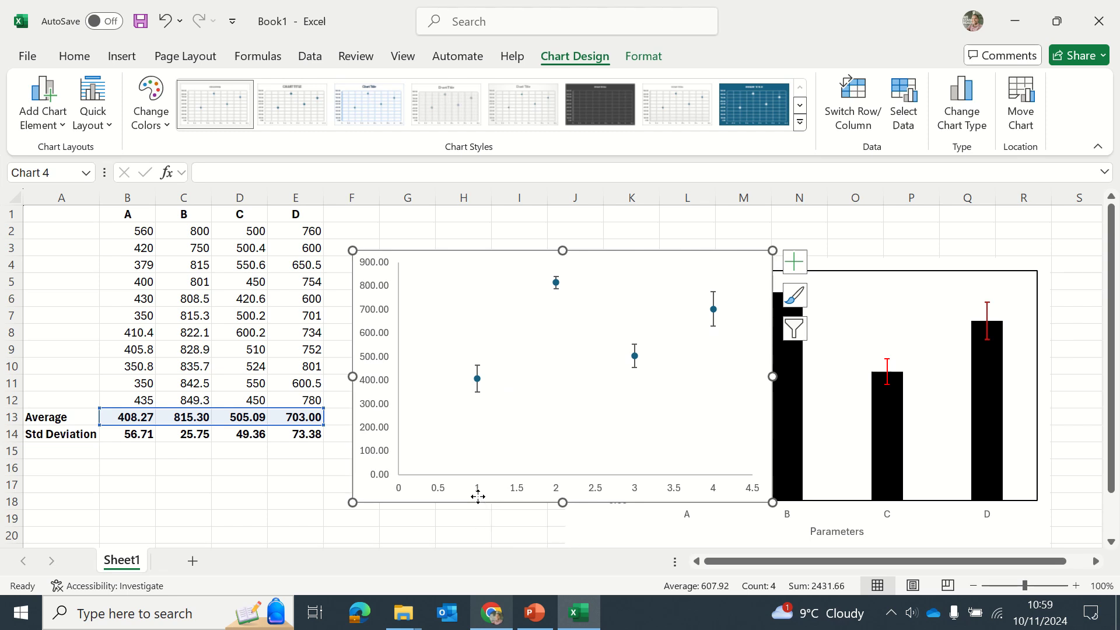
Step: Move the scatter chart over the data area so that it sits beside the column chart without overlapping it
drag(475, 495, 342, 499)
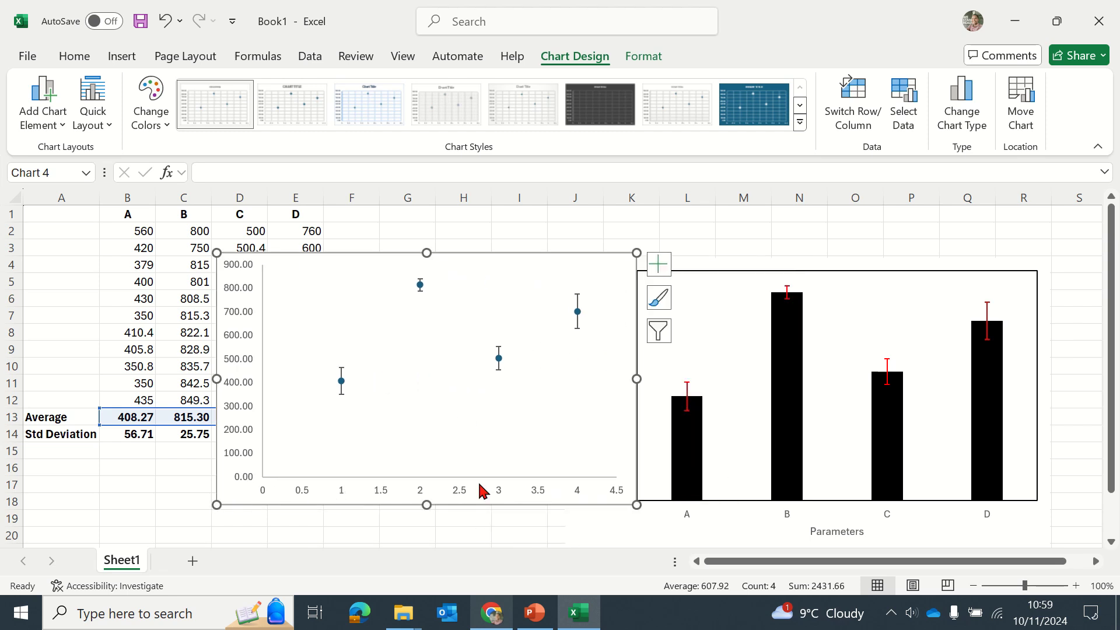
click(582, 507)
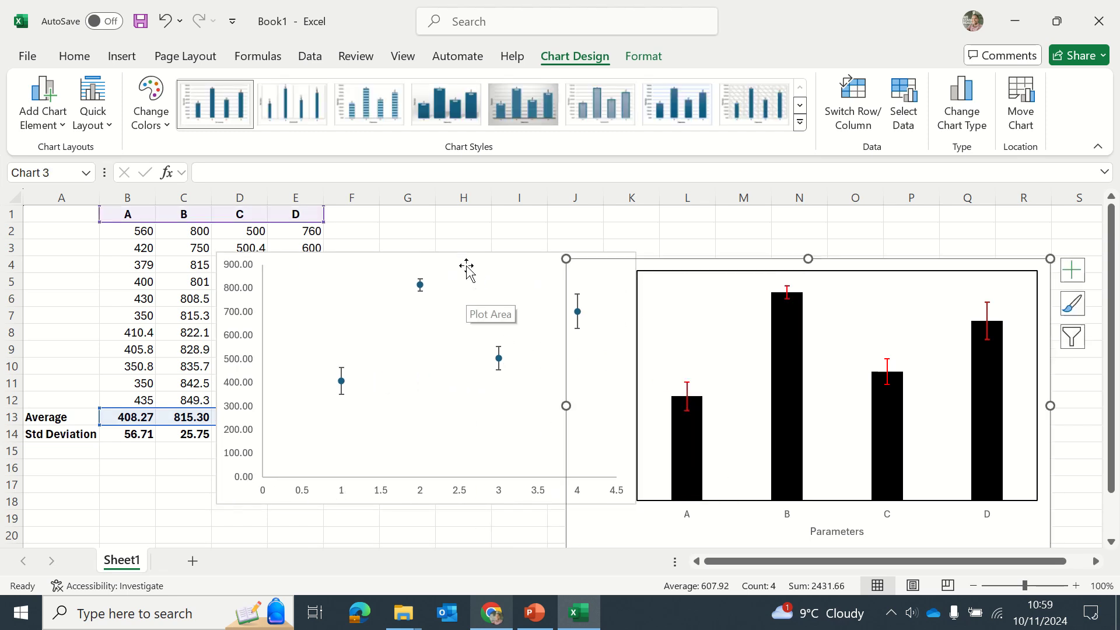
drag(282, 500, 202, 511)
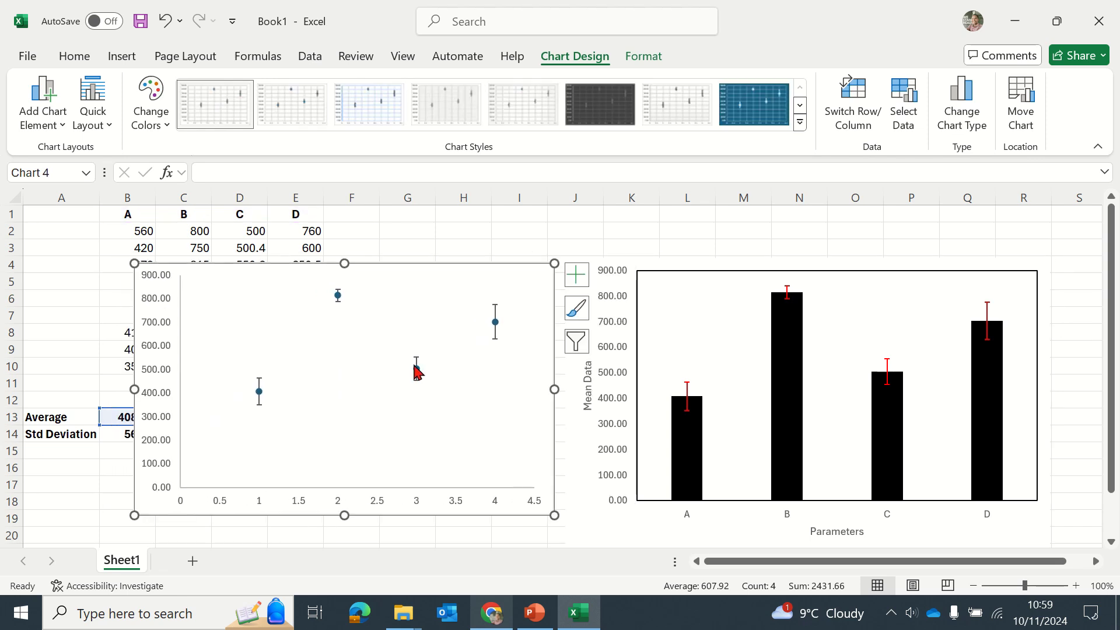
Step: Switch to Chrome to compare the scatter chart with the article's grain size error-bar plots, and return to Excel
mouse_move(420, 374)
click(492, 620)
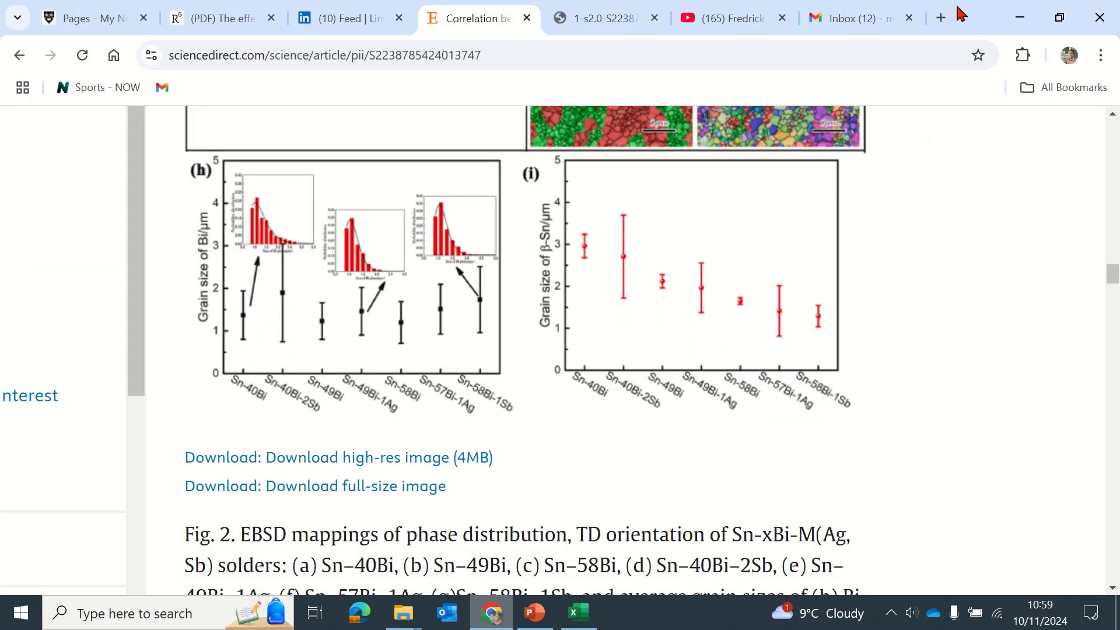
click(1020, 17)
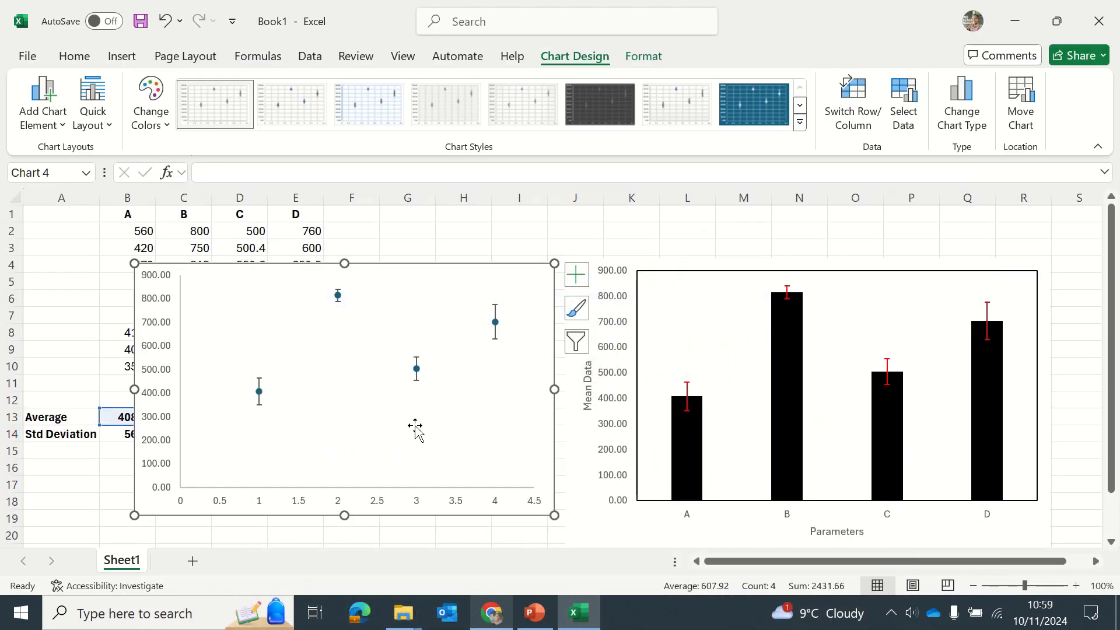